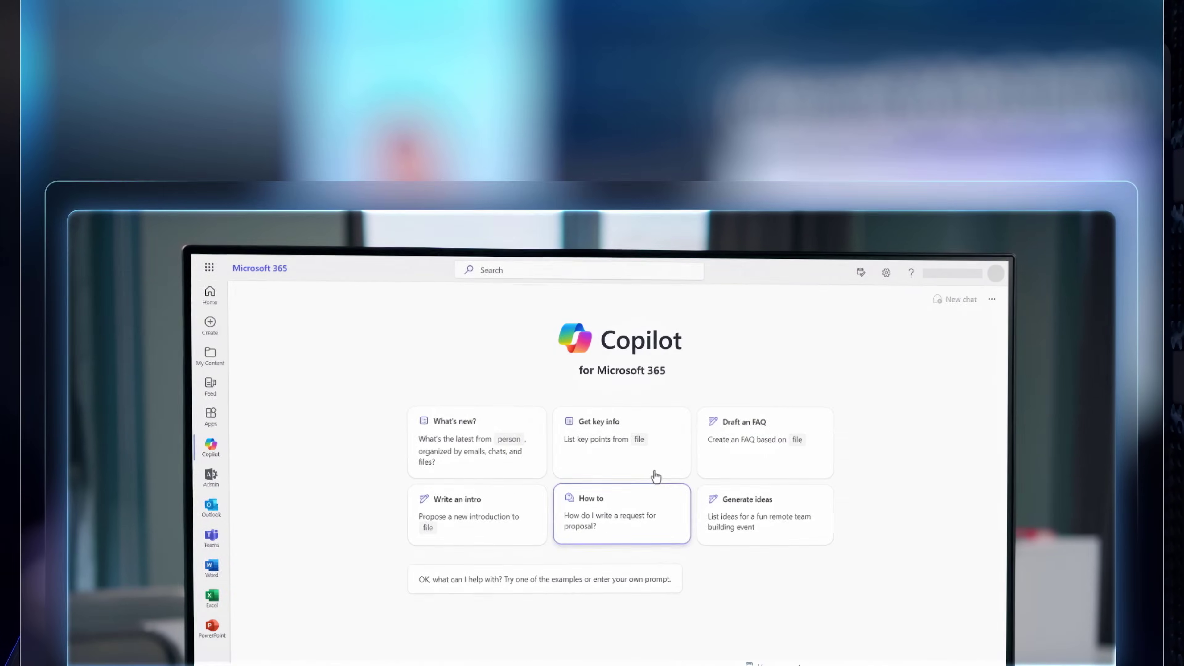
- Ask Copilot to summarize the last meeting about Relecloud and Contoso
click(653, 309)
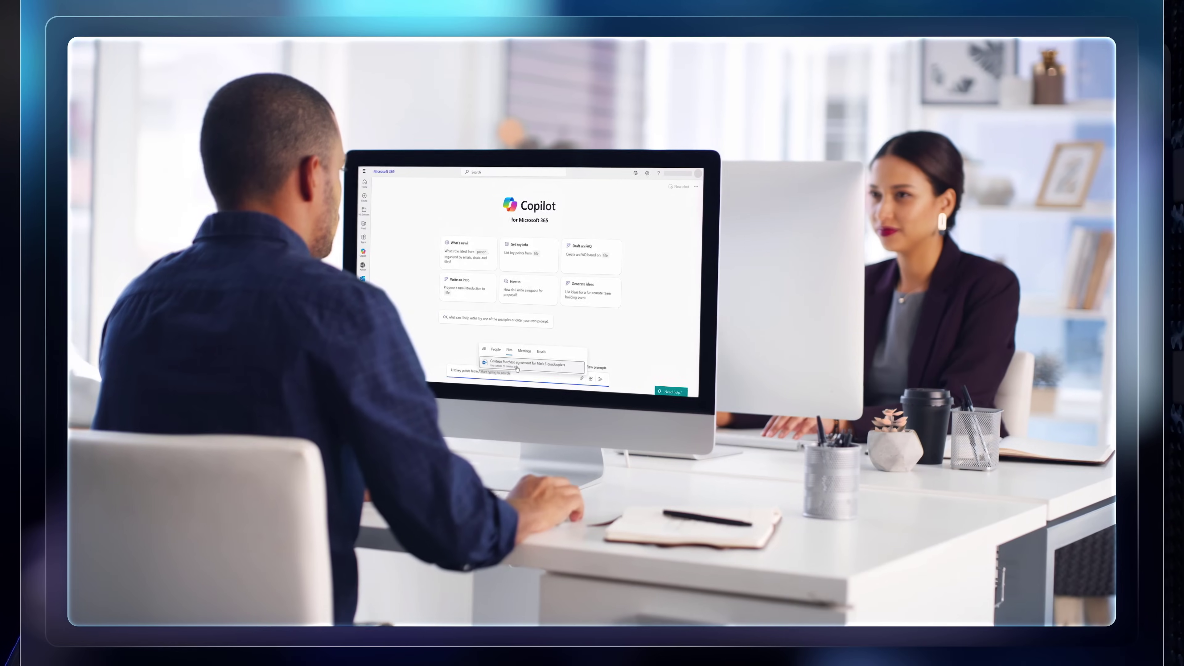
click(516, 368)
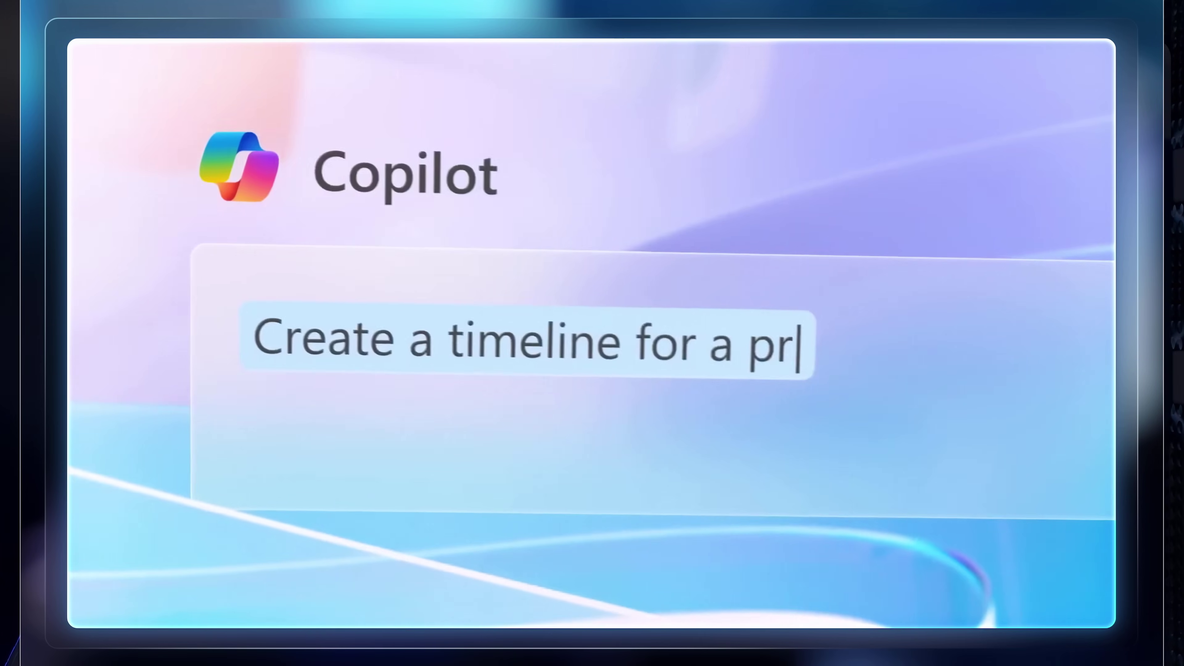
text(oduct launch)
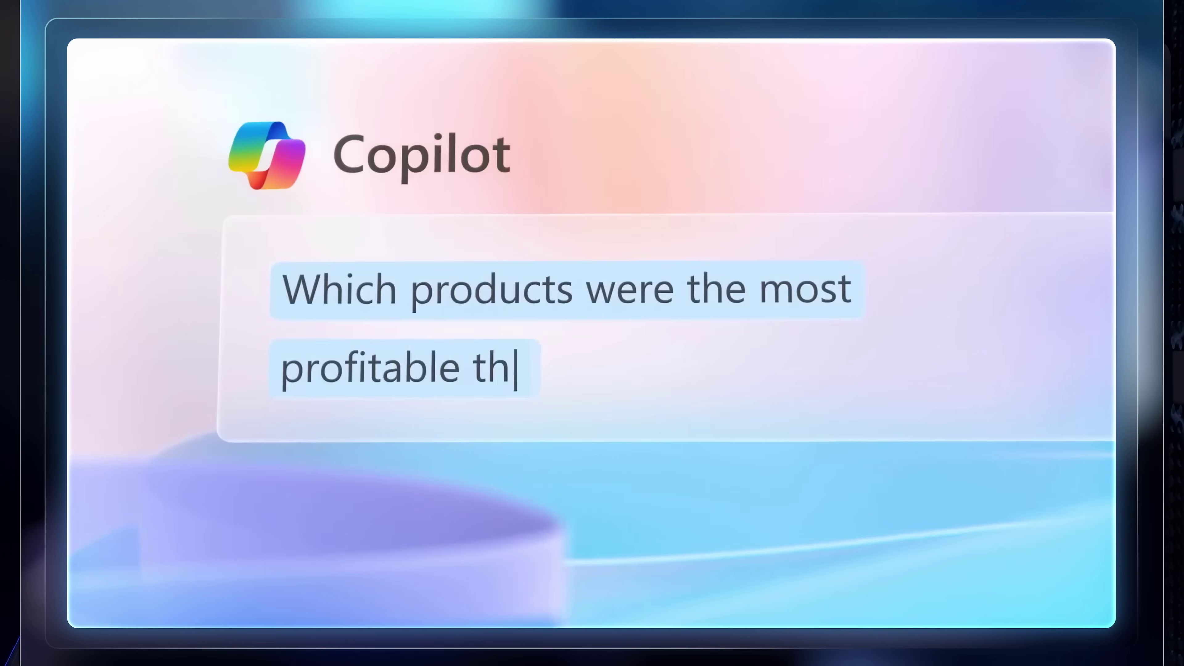
text(is quarter?)
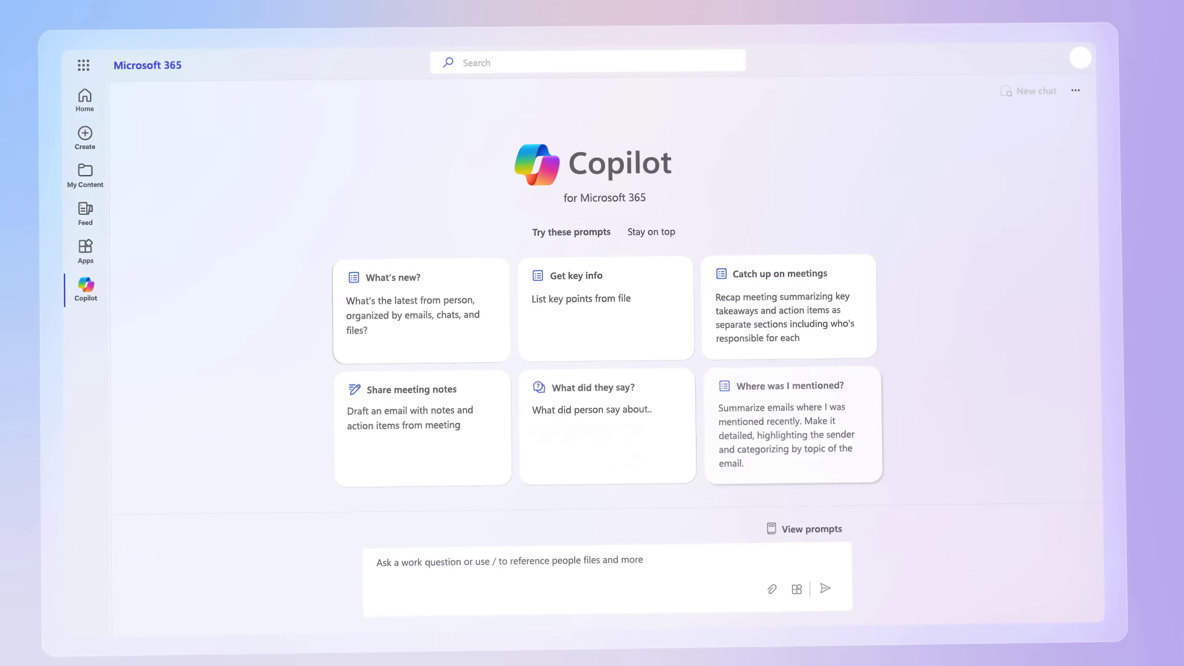
text(Summarize my last meeting about Relecloud + Contoso planning and give me the key points in one paragraph about)
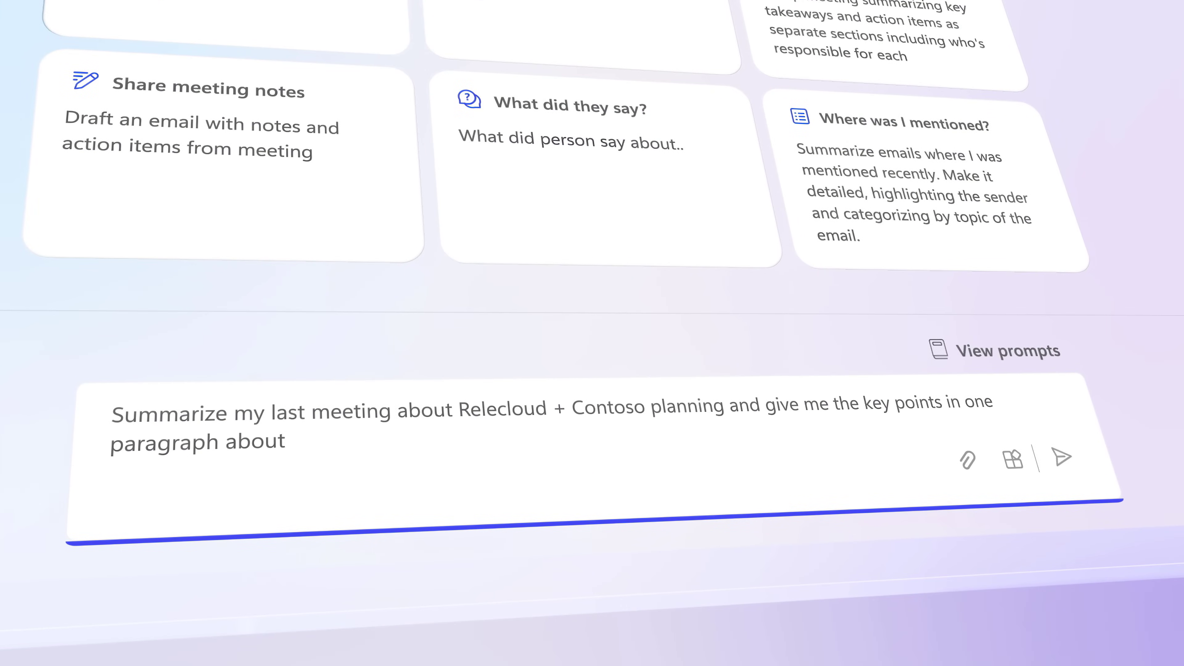
key(Return)
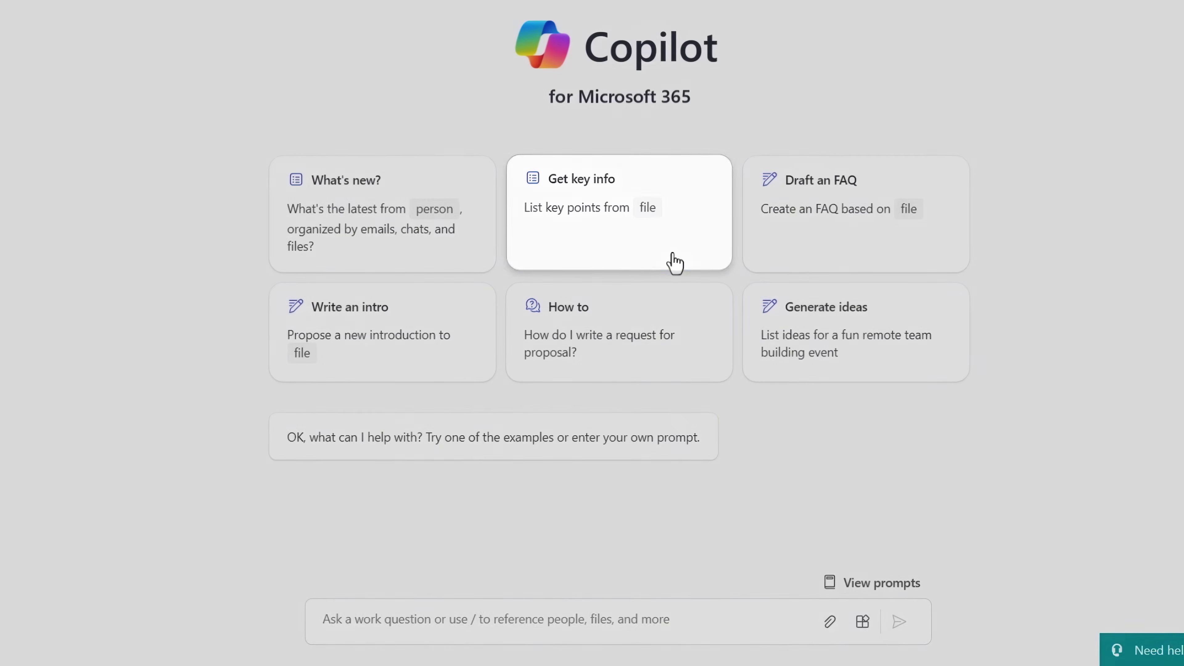
- Get the key points of the Mark 8 quadcopters purchase agreement and open the cited file
click(665, 311)
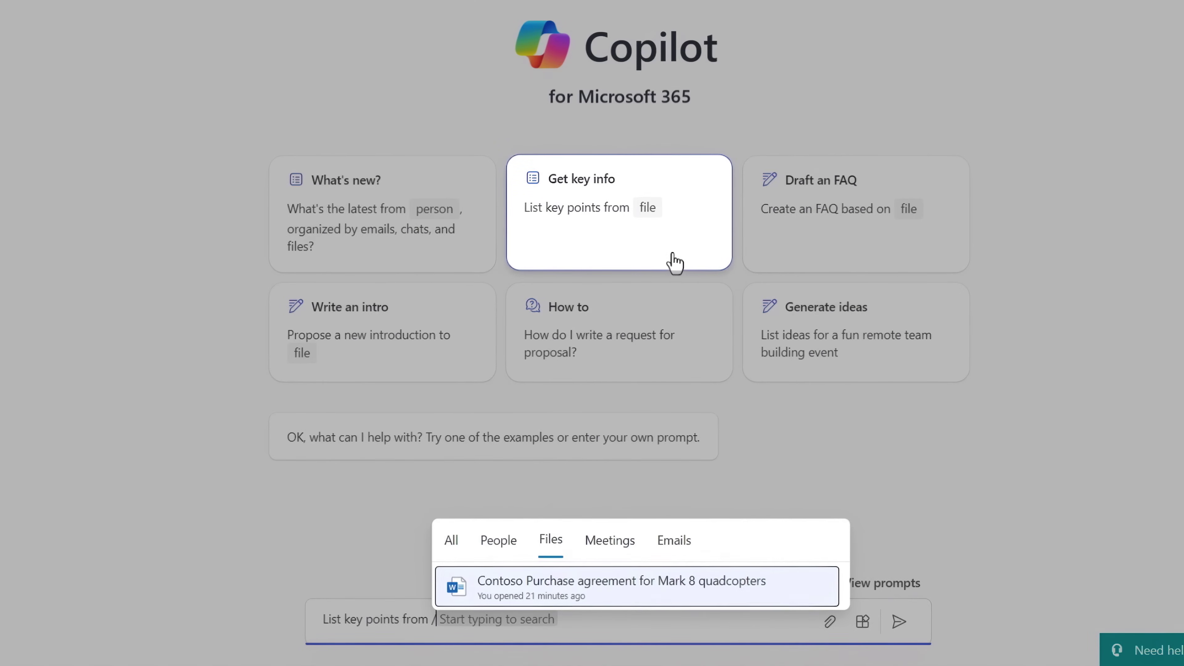
click(582, 586)
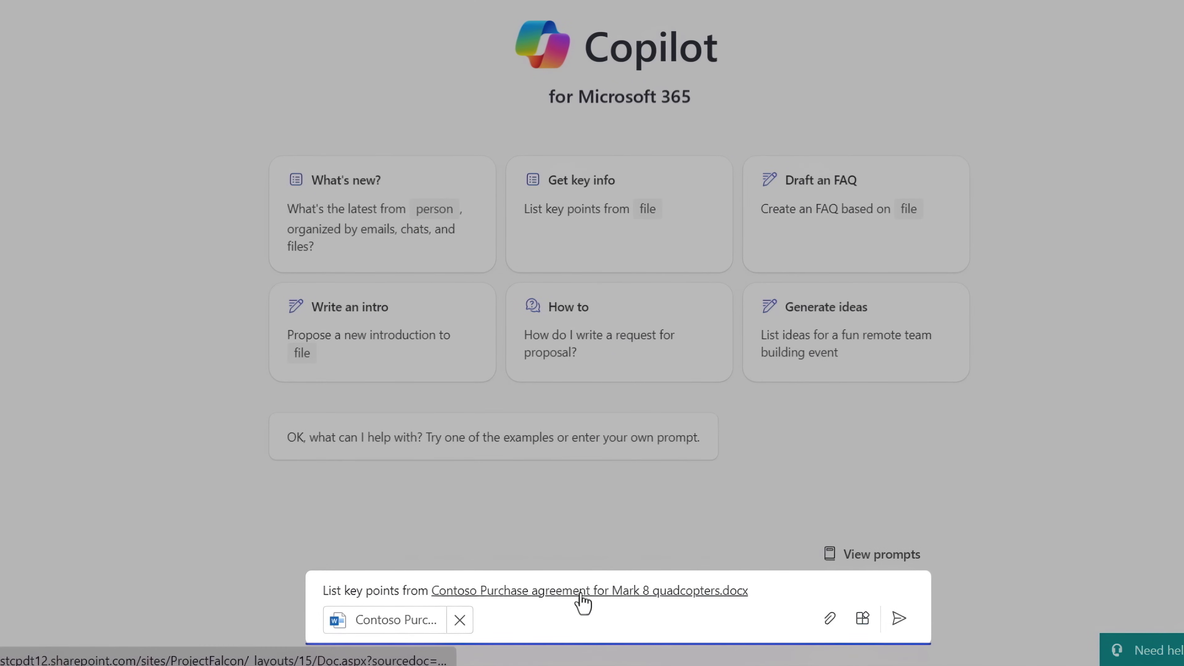
click(899, 619)
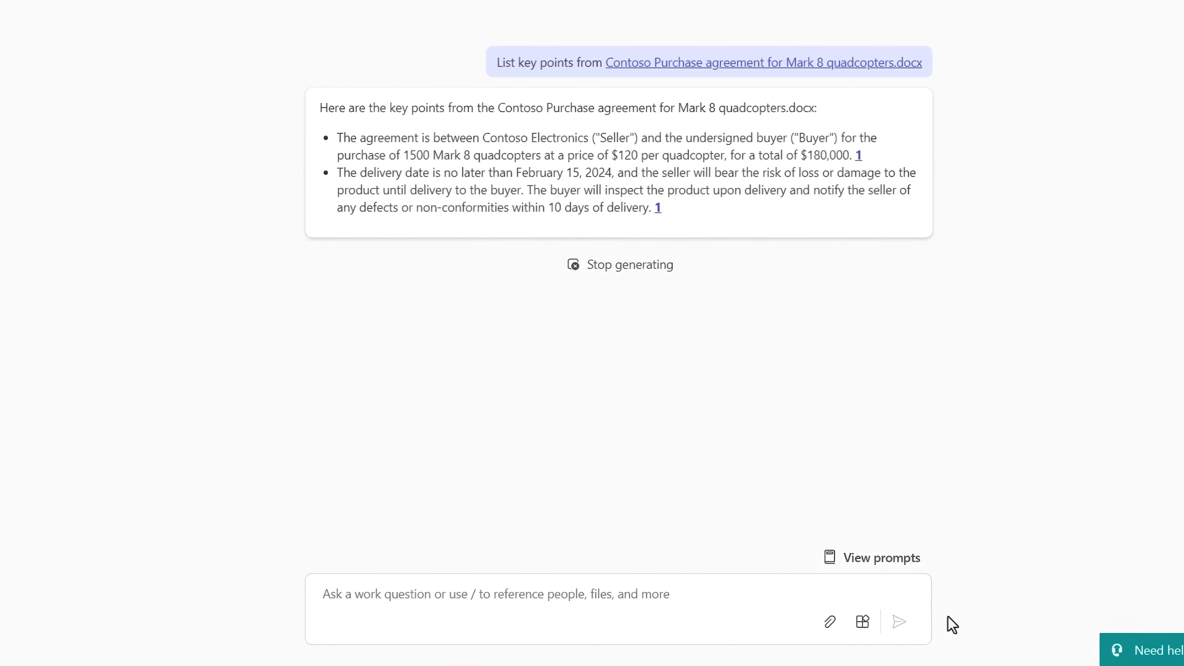
click(398, 505)
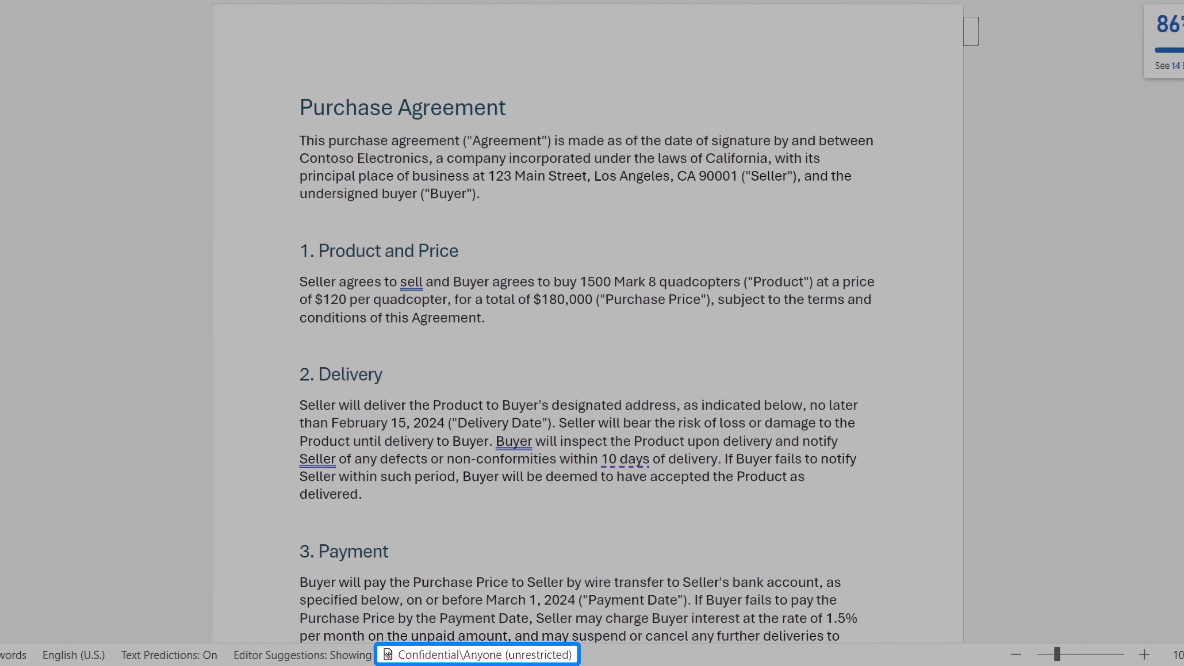
mouse_move(484, 655)
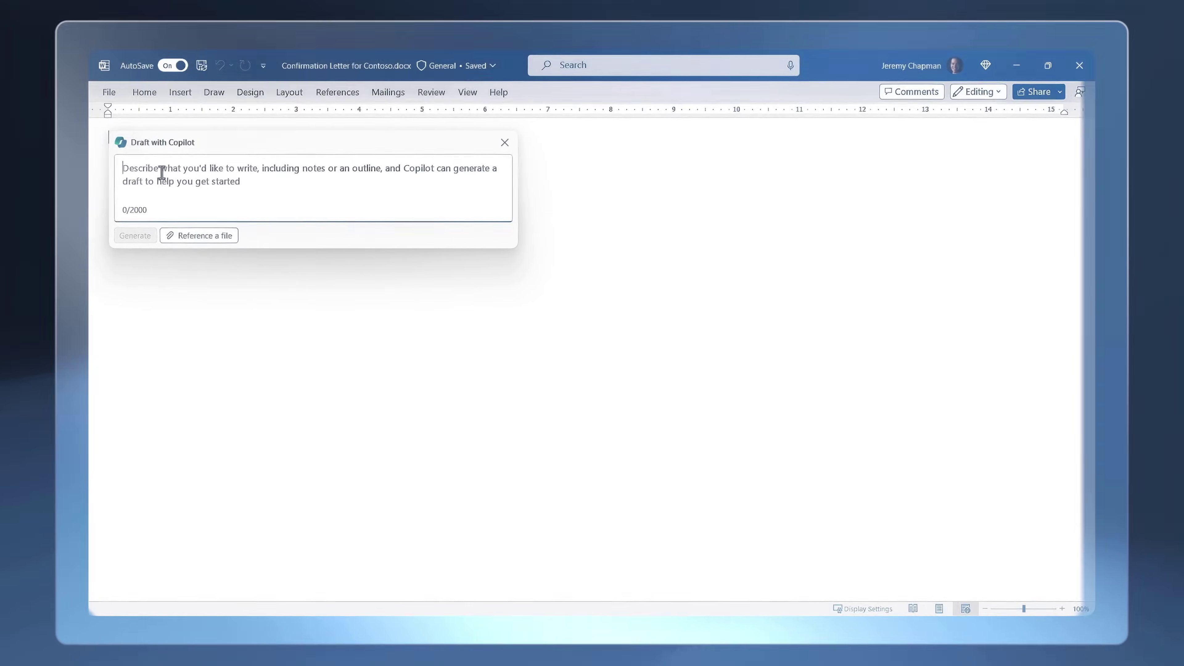
- Generate a Copilot confirmation letter draft referencing the Mark 8 quadcopters purchase agreement
text(t a confirmatio)
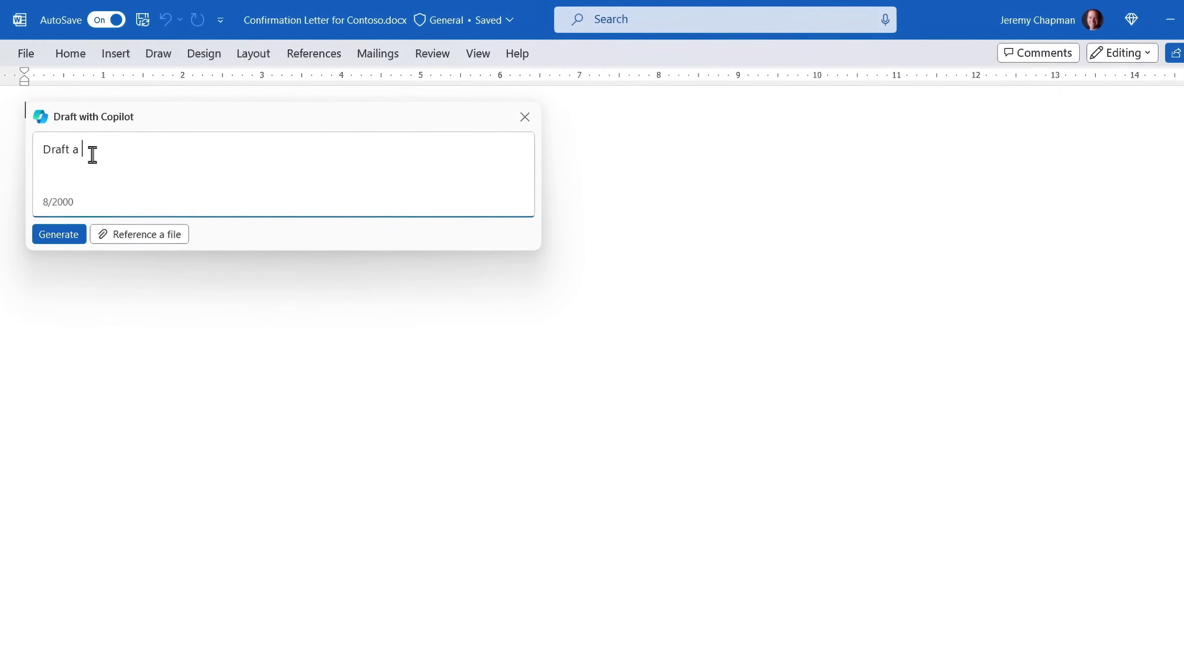
text(n)
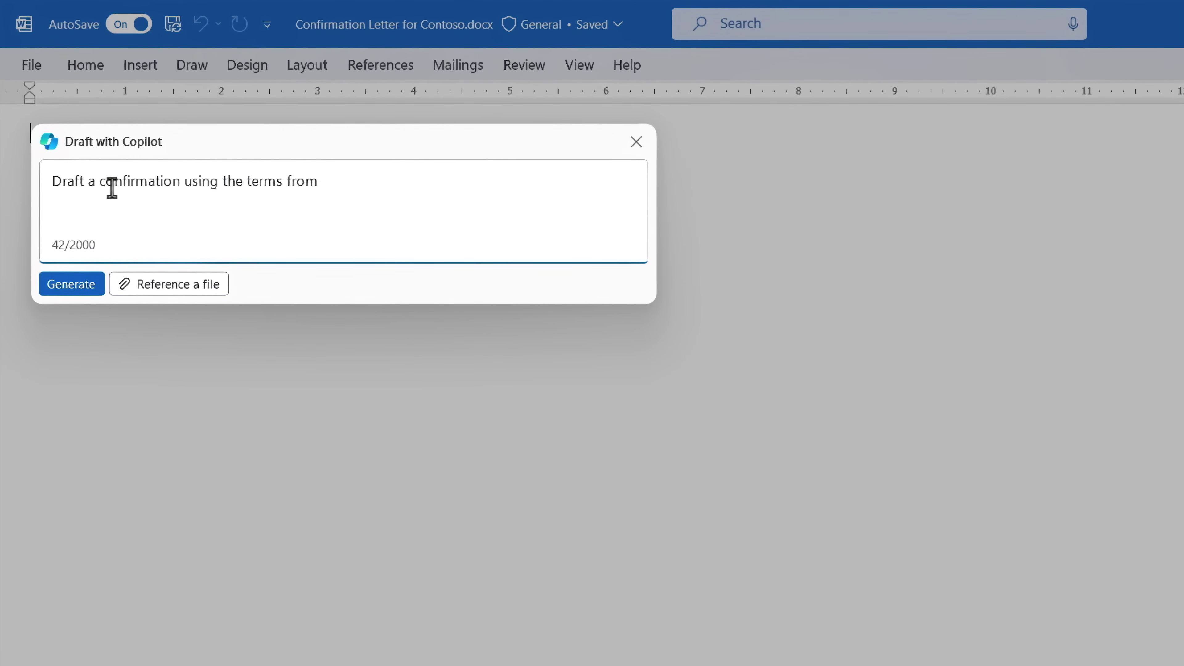
click(174, 284)
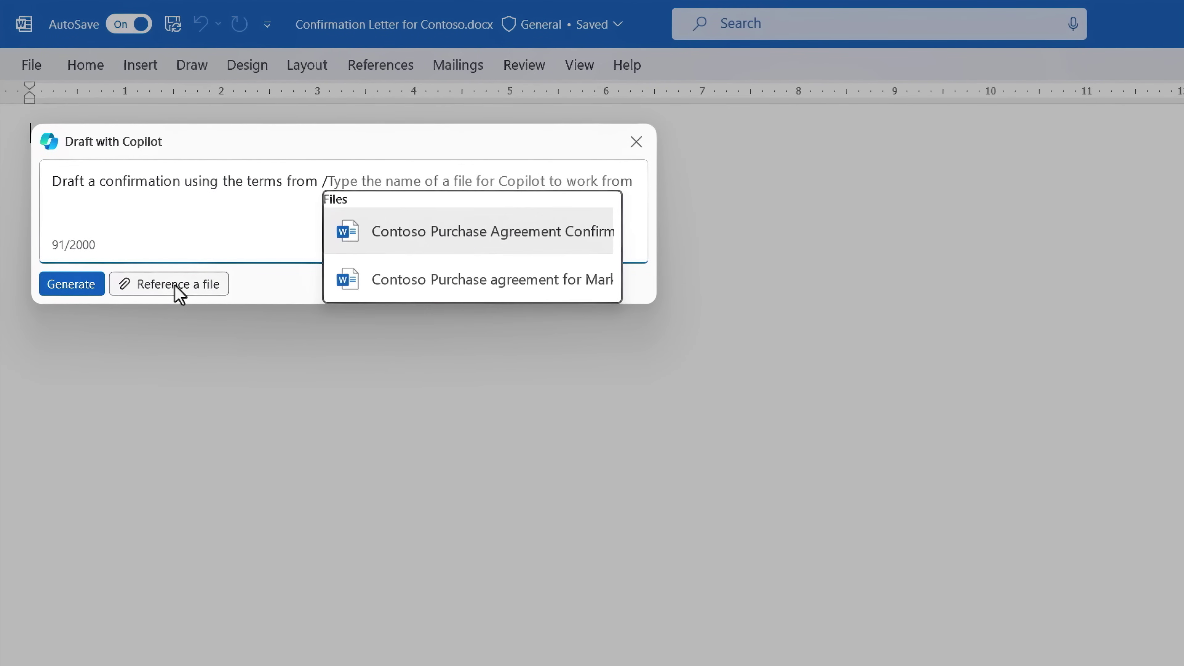
click(470, 292)
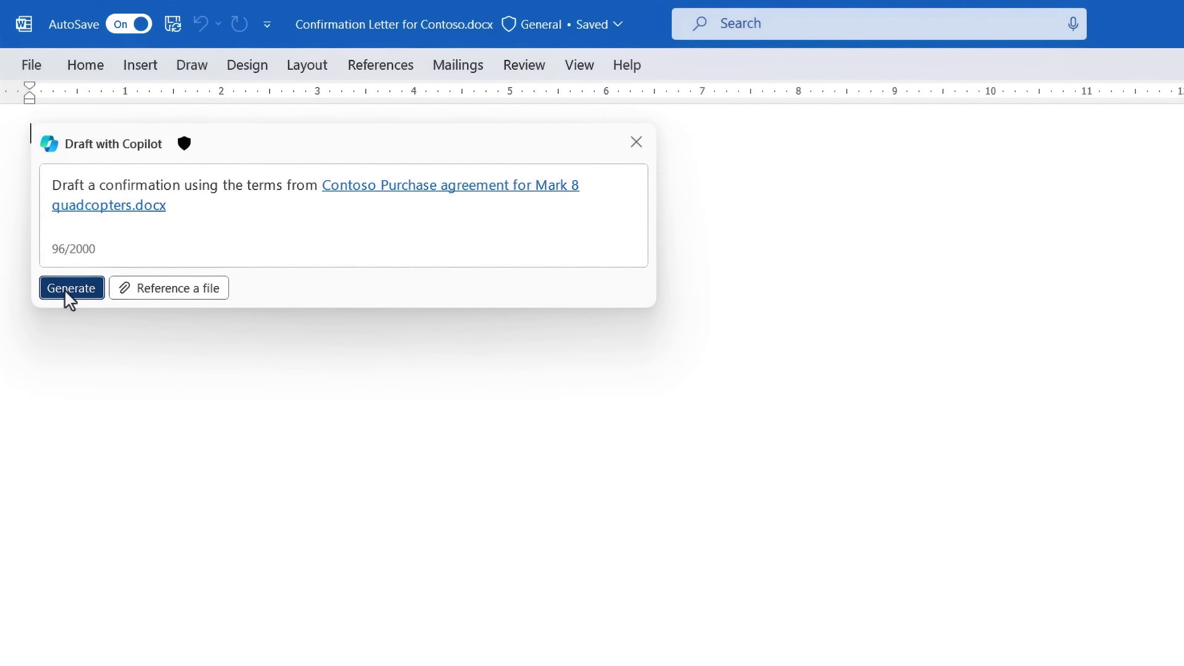
click(67, 294)
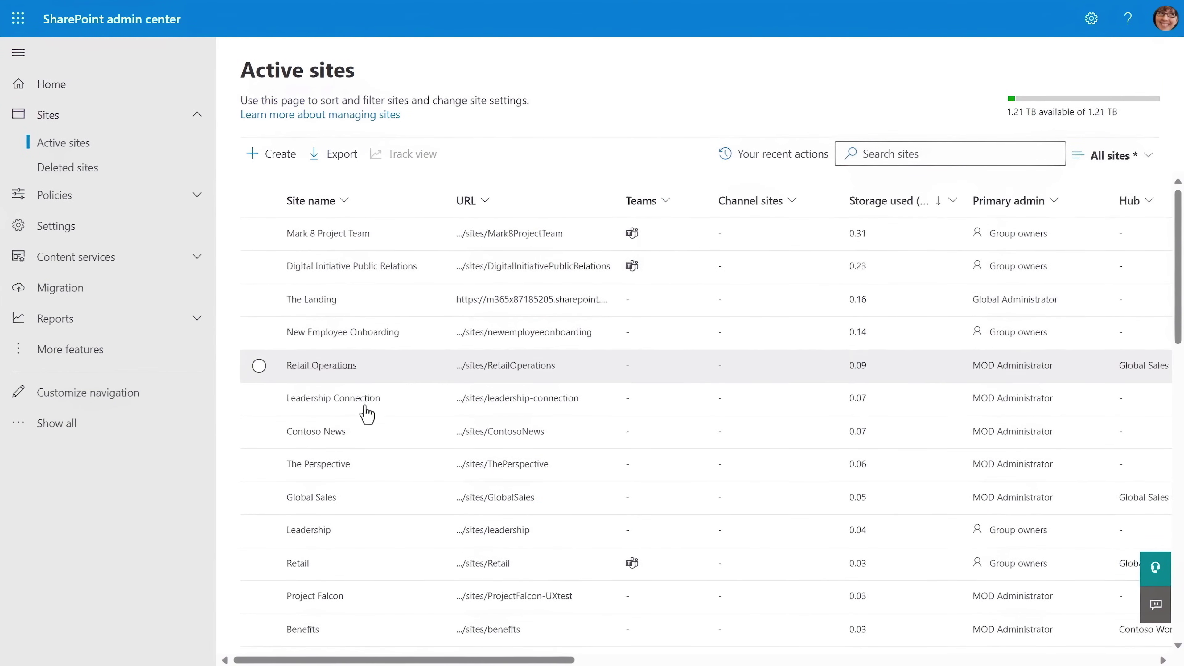
- Check the Leadership site's privacy and sharing settings, then its owners, members and visitors lists
click(312, 531)
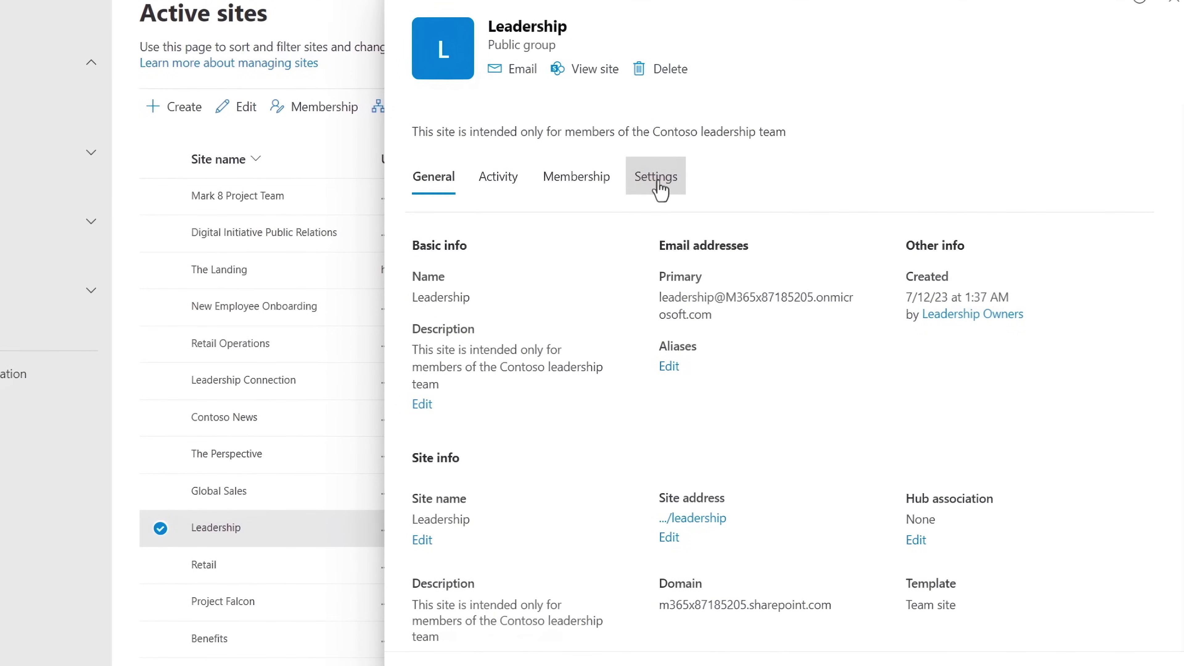
click(659, 190)
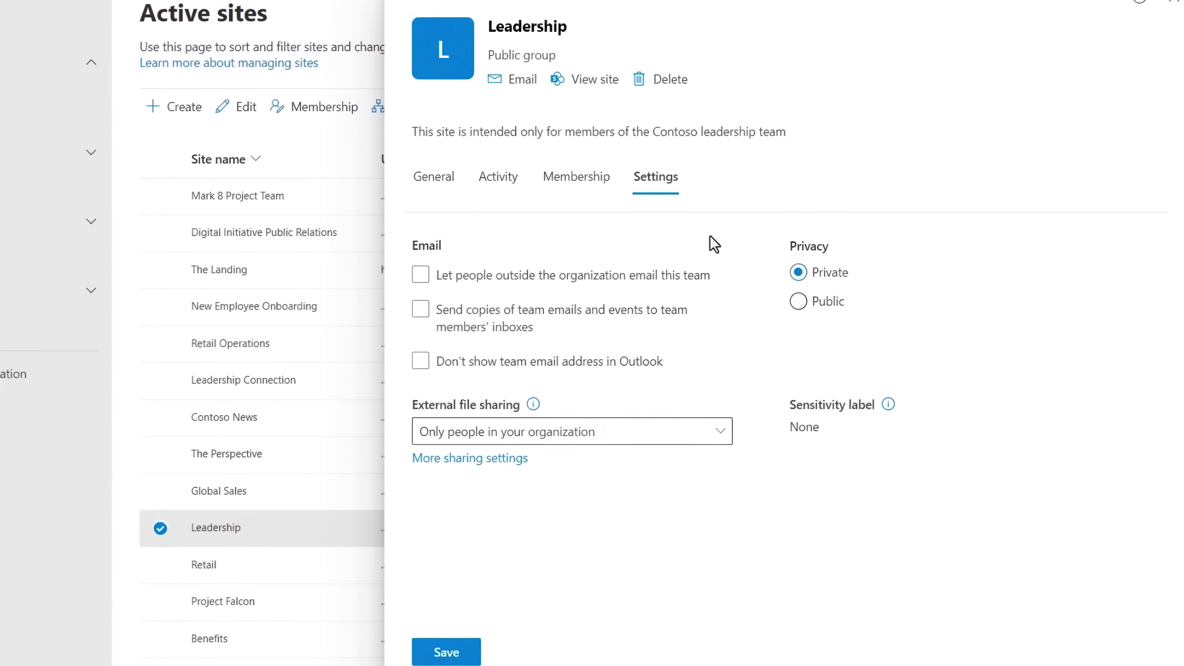
click(594, 194)
click(528, 349)
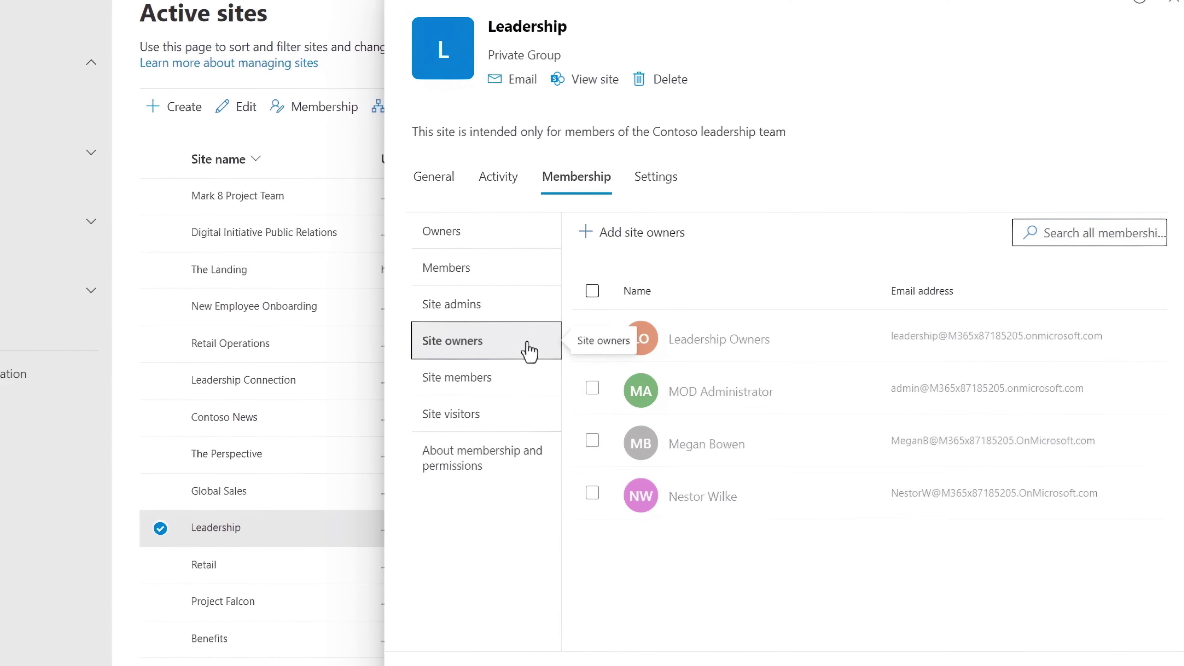
click(531, 380)
click(532, 417)
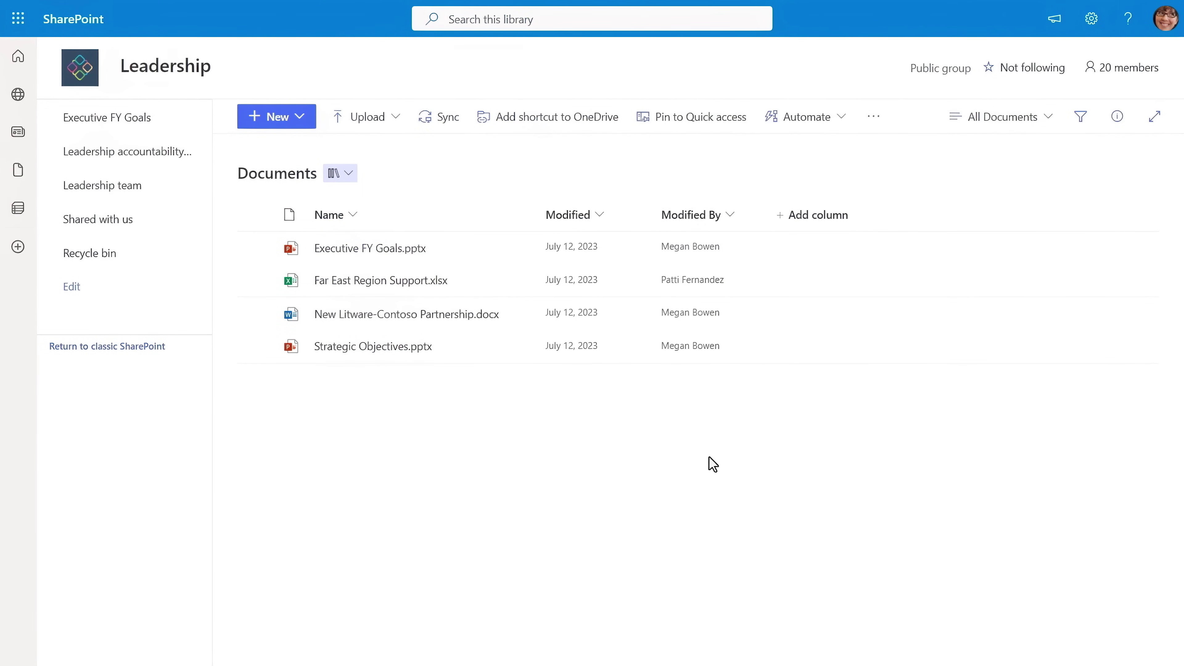
- Save Highly Confidential \ Specific People as the Documents library's default label and create a Word document
click(1091, 19)
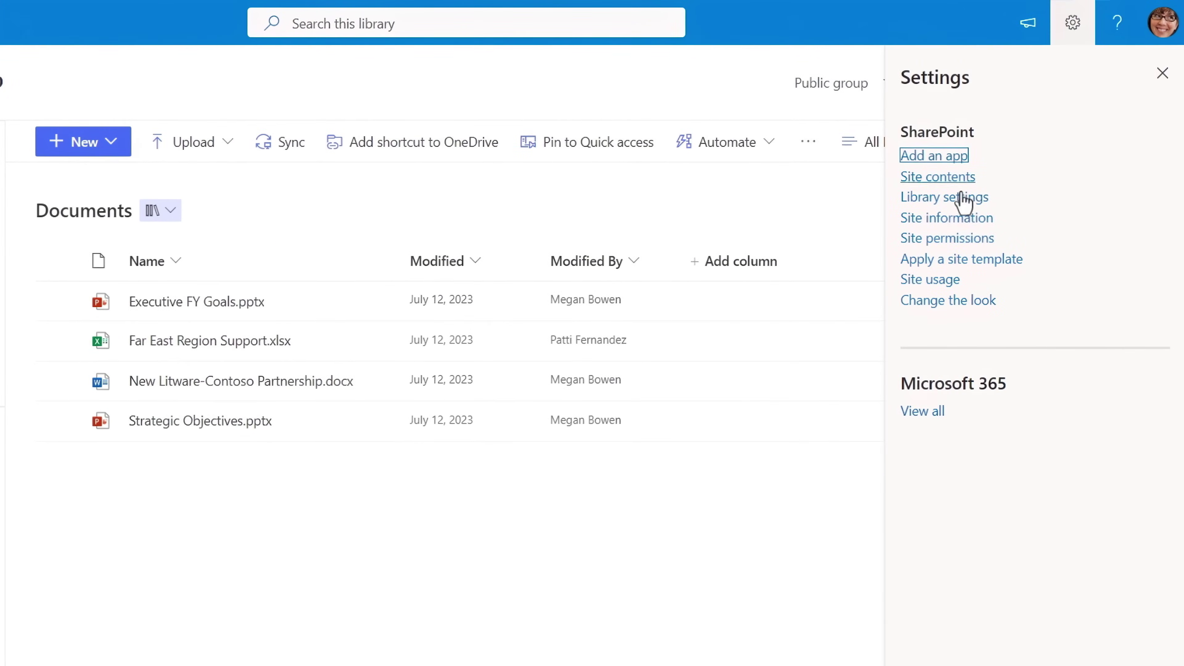
click(963, 197)
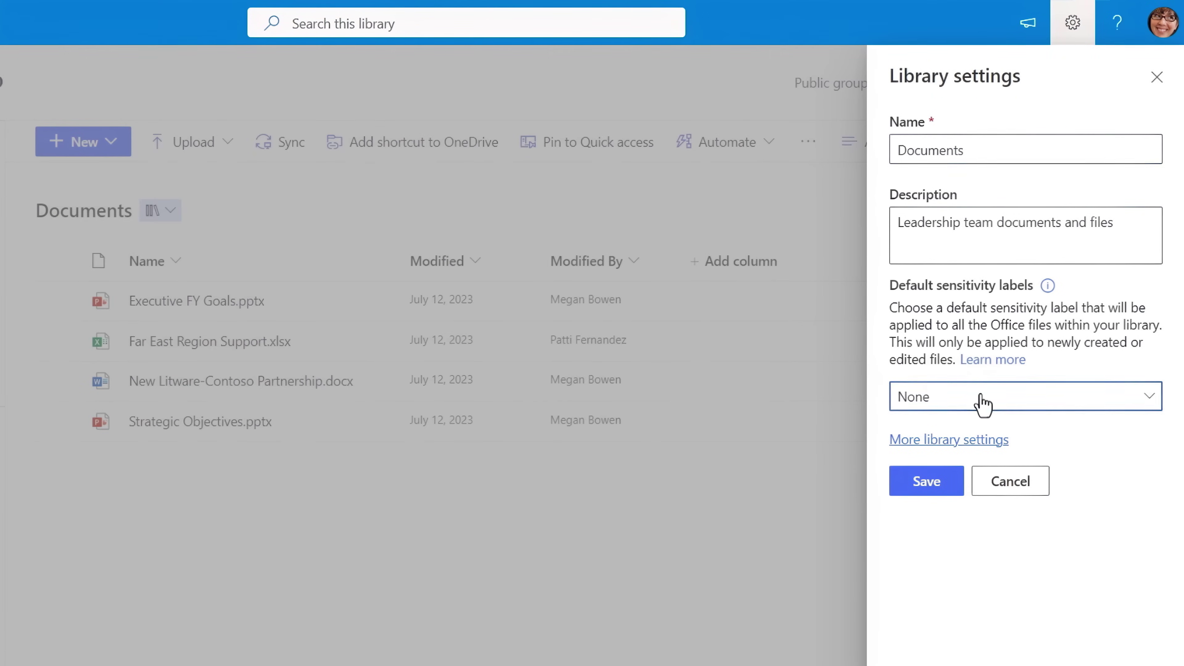
click(980, 395)
click(977, 665)
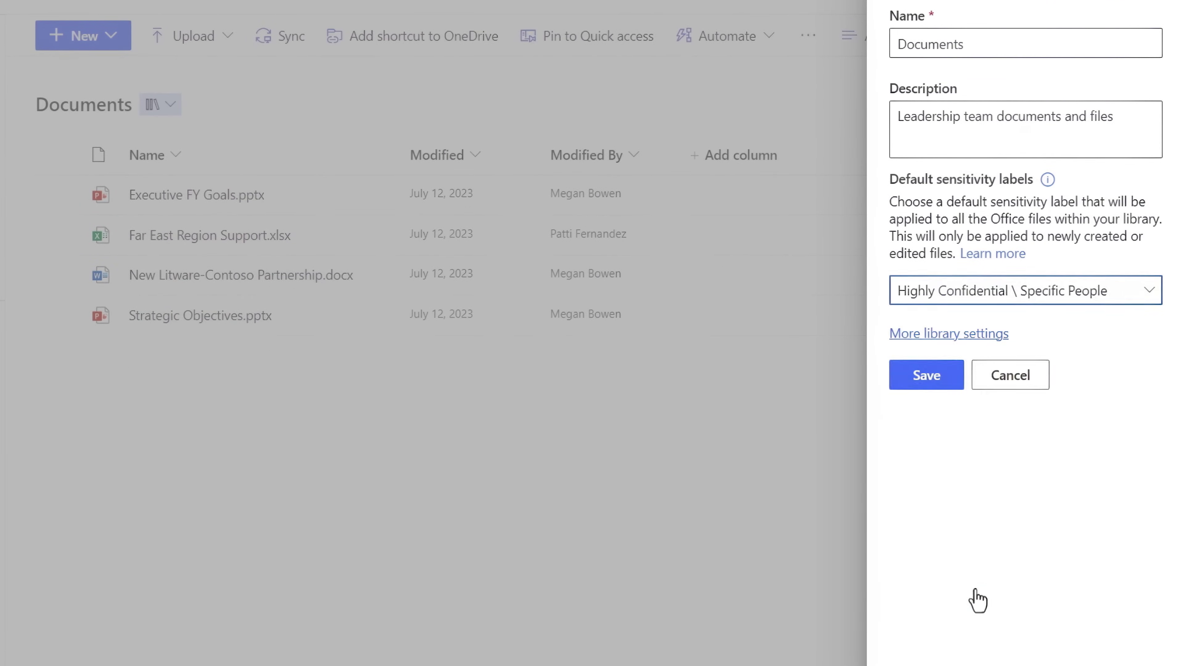
click(926, 375)
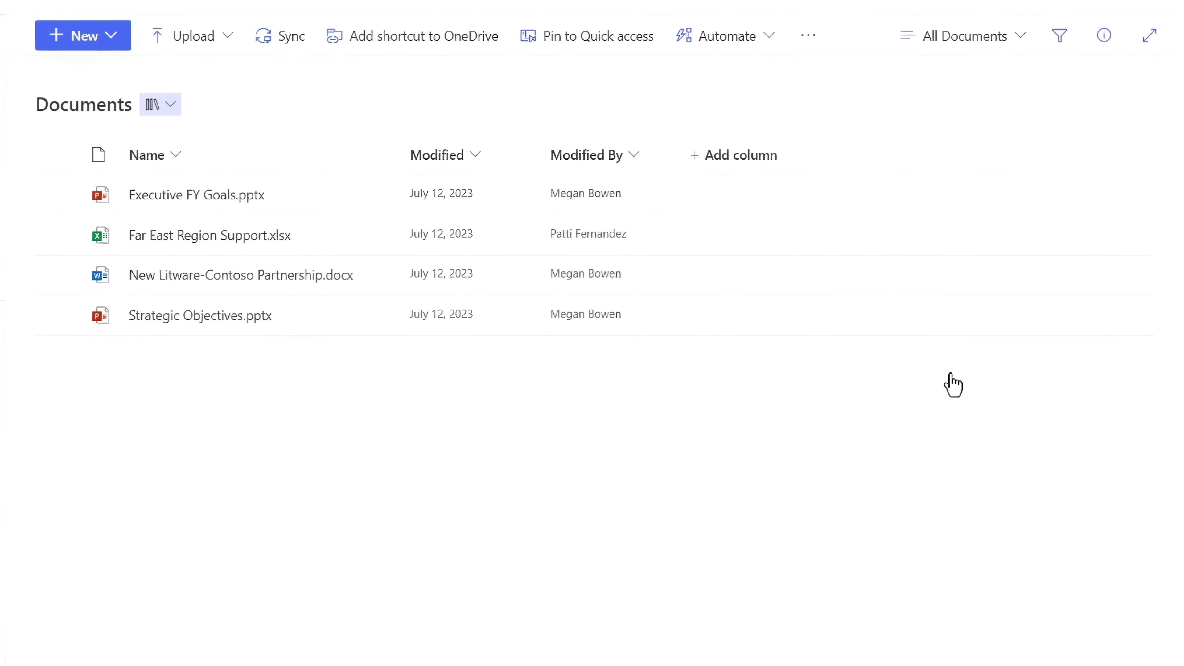
click(109, 47)
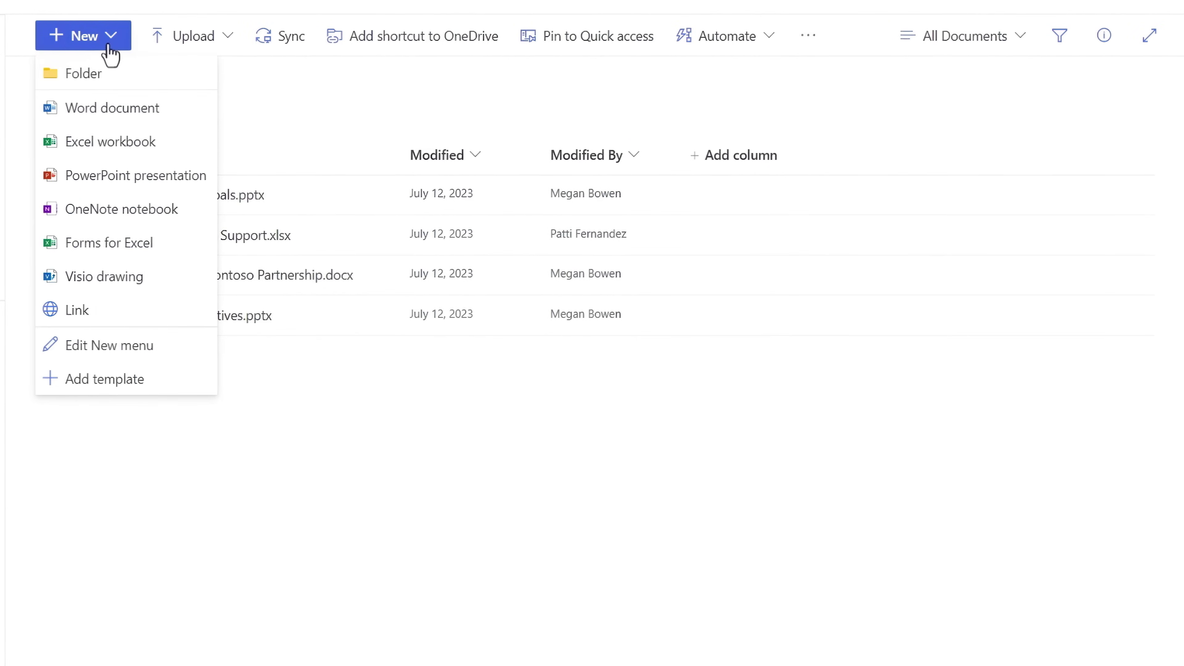
click(111, 111)
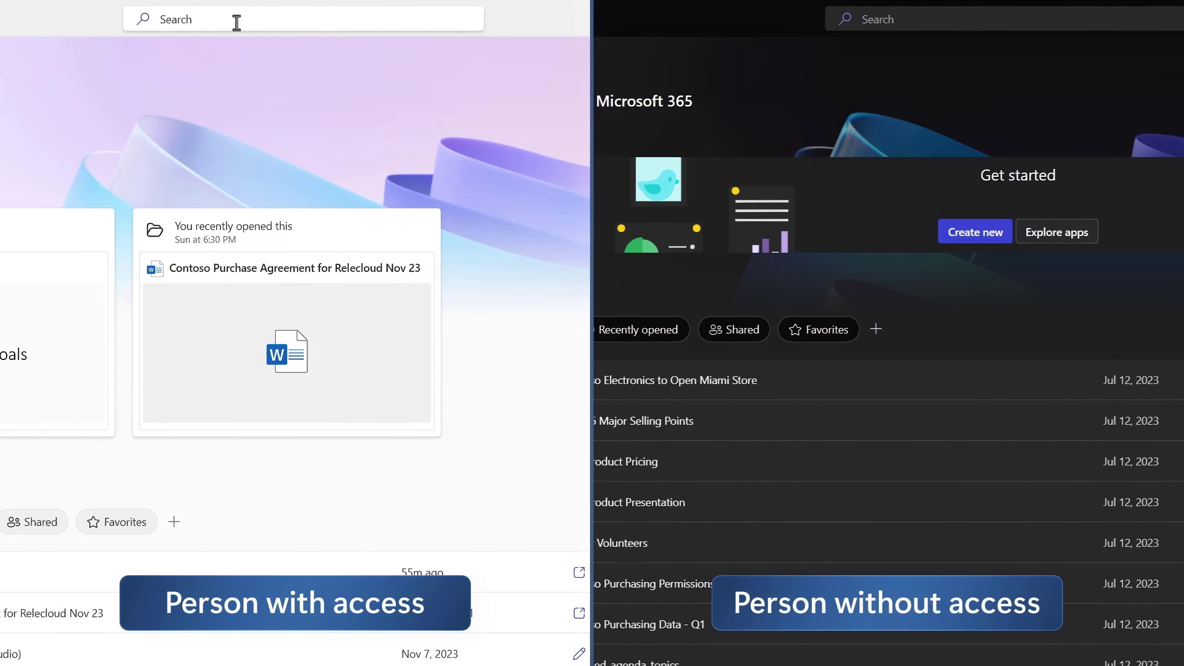
- Search 'strategic' side by side as the user with access and the user without
click(236, 22)
click(899, 23)
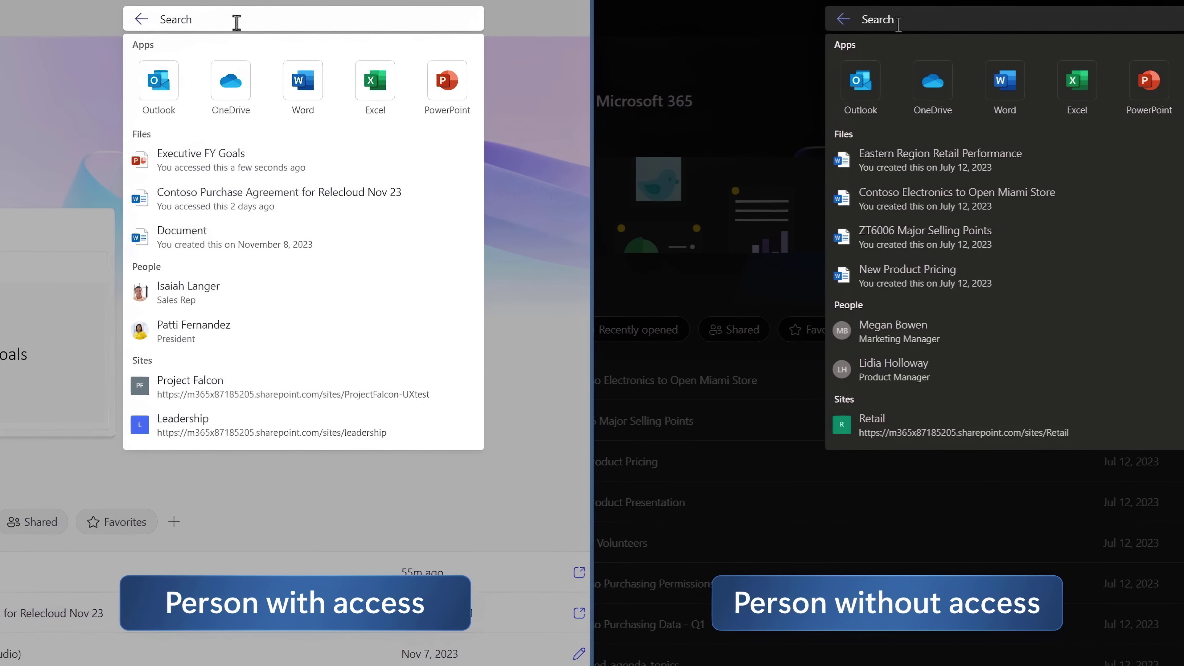
text(strastrate)
text(gic)
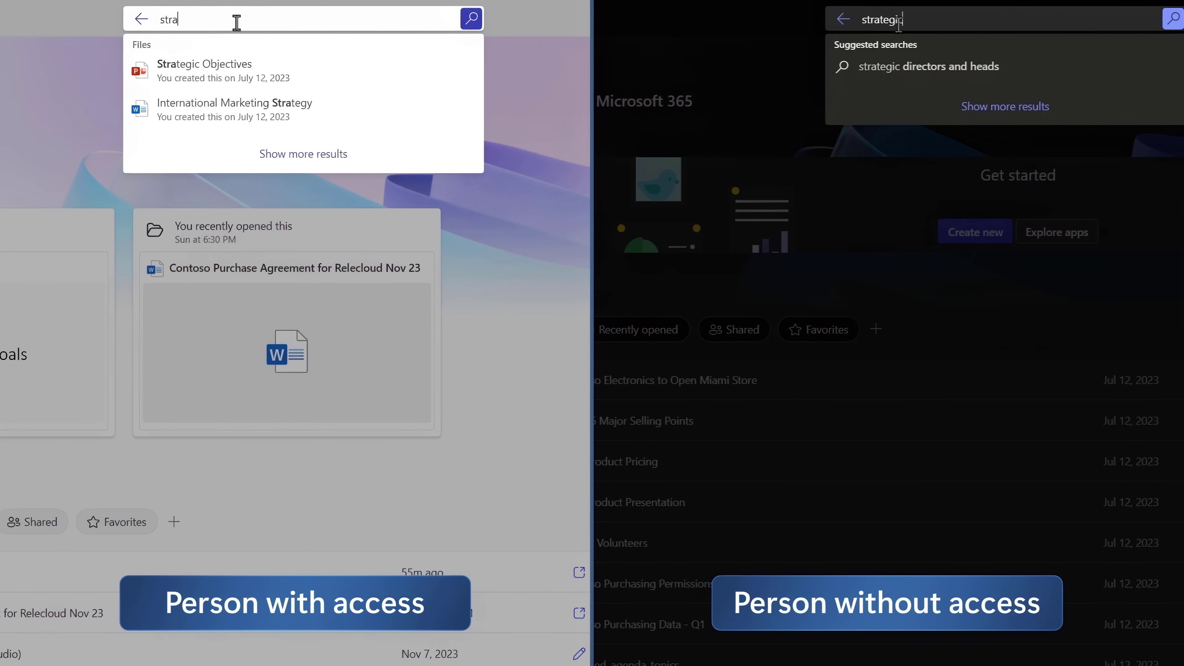
key(Return)
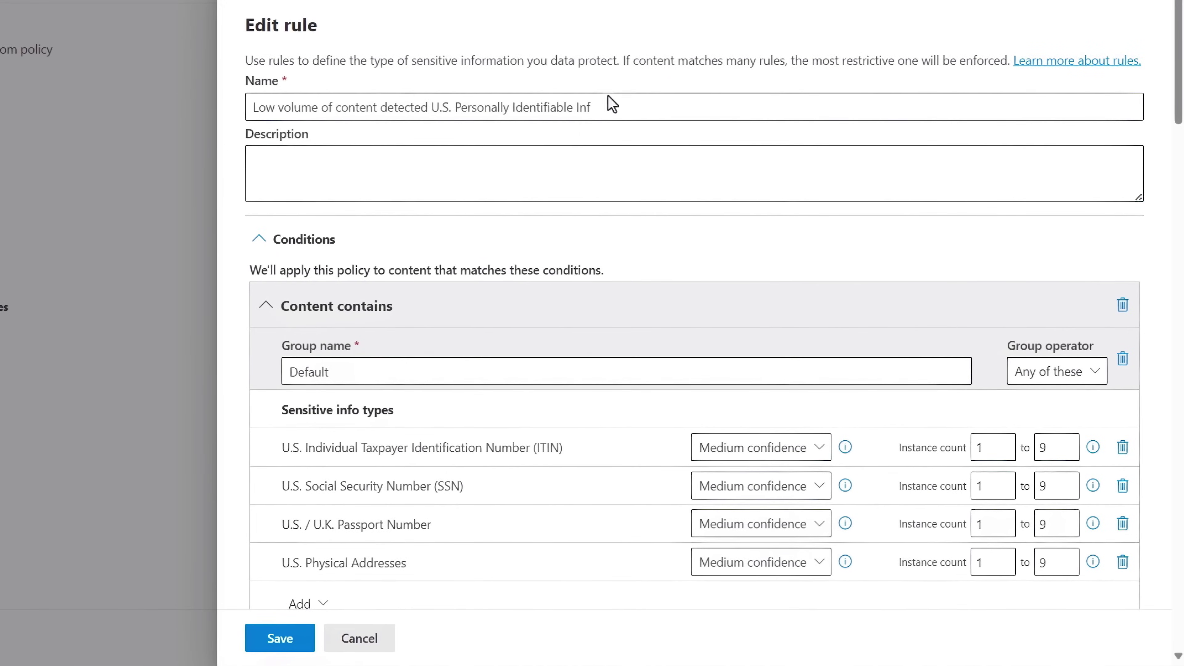
- Browse the sensitive info types for the Default condition group and close without adding any
scroll(680, 443, down, 5)
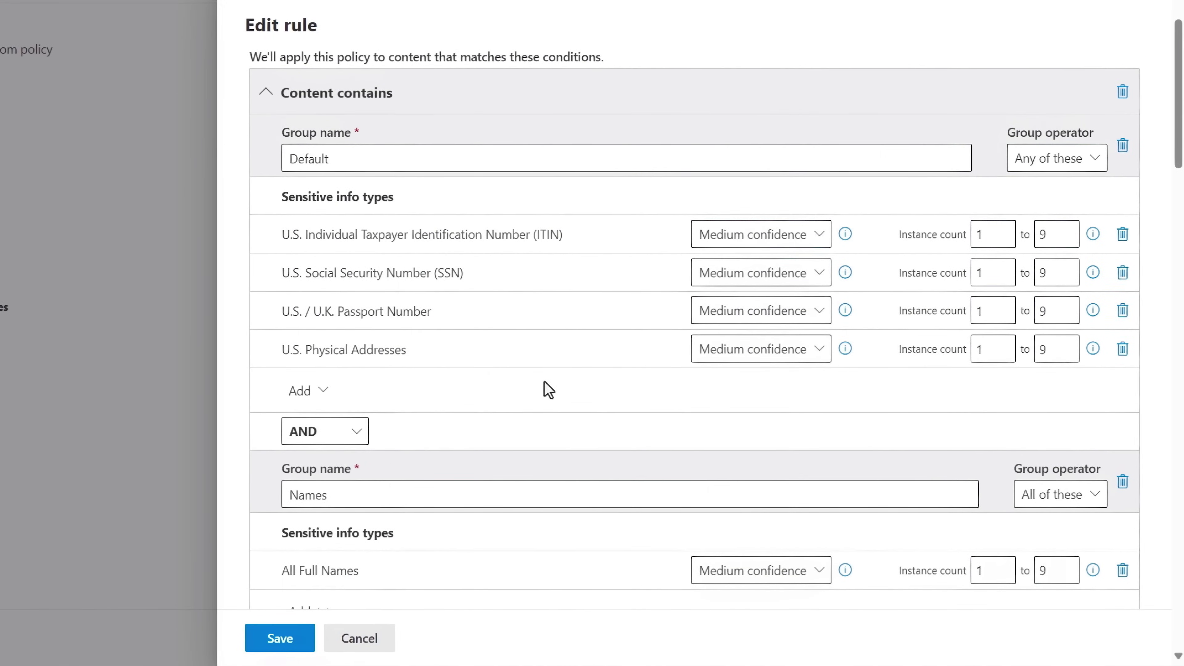
click(315, 399)
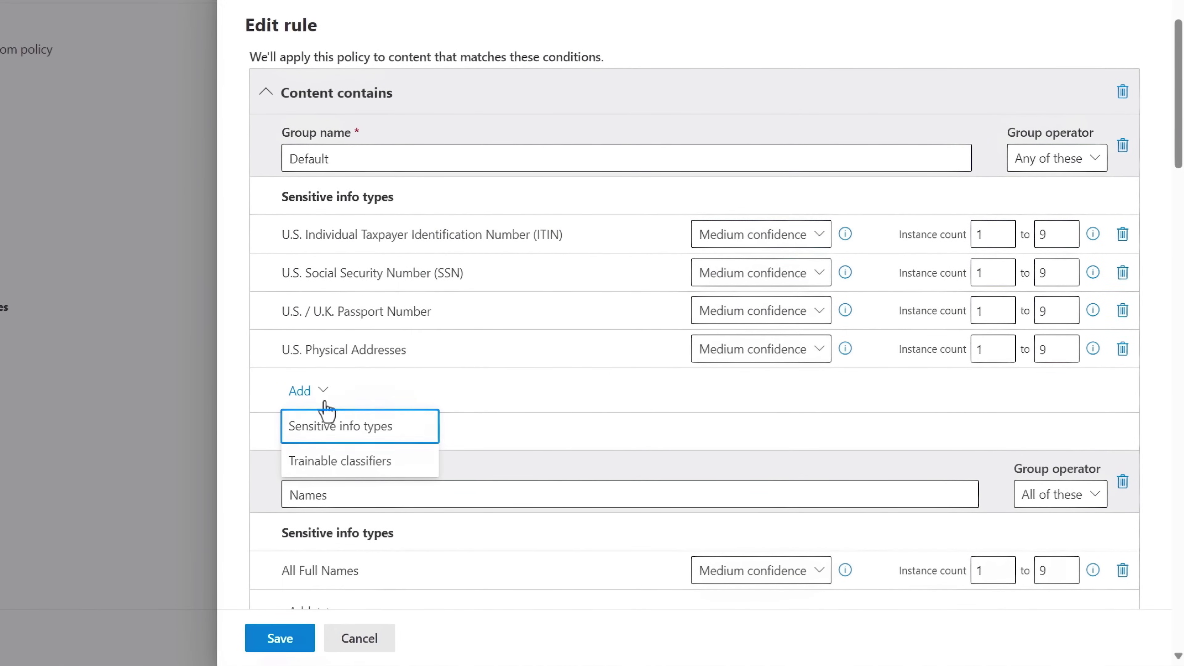
click(329, 436)
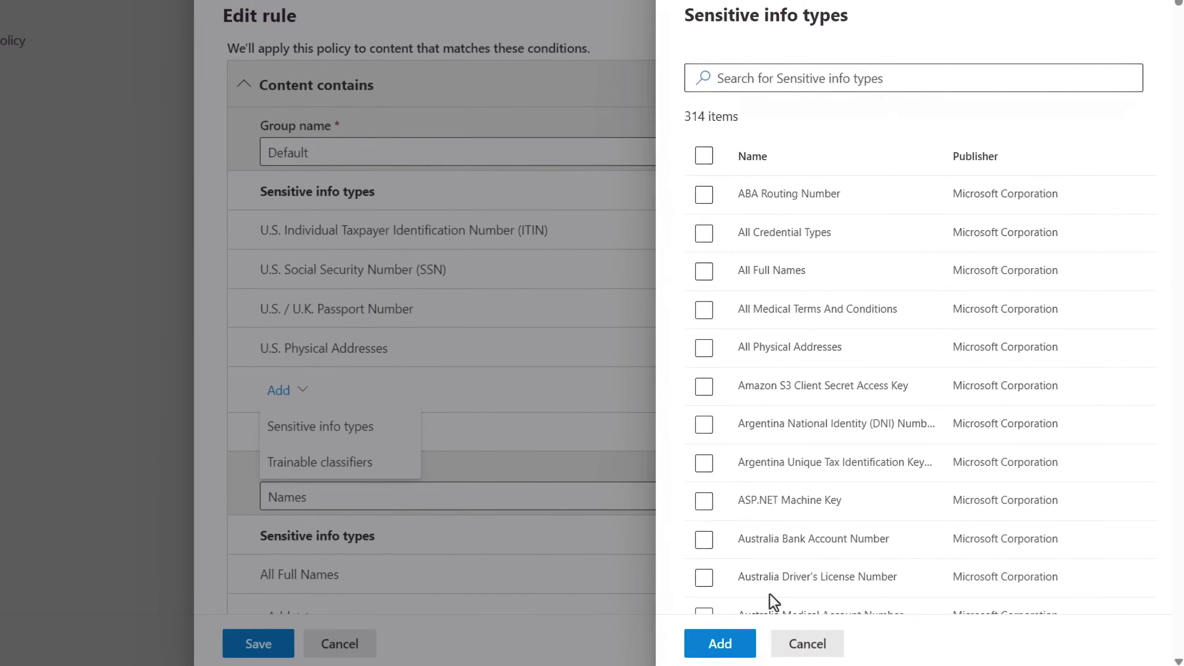
click(810, 646)
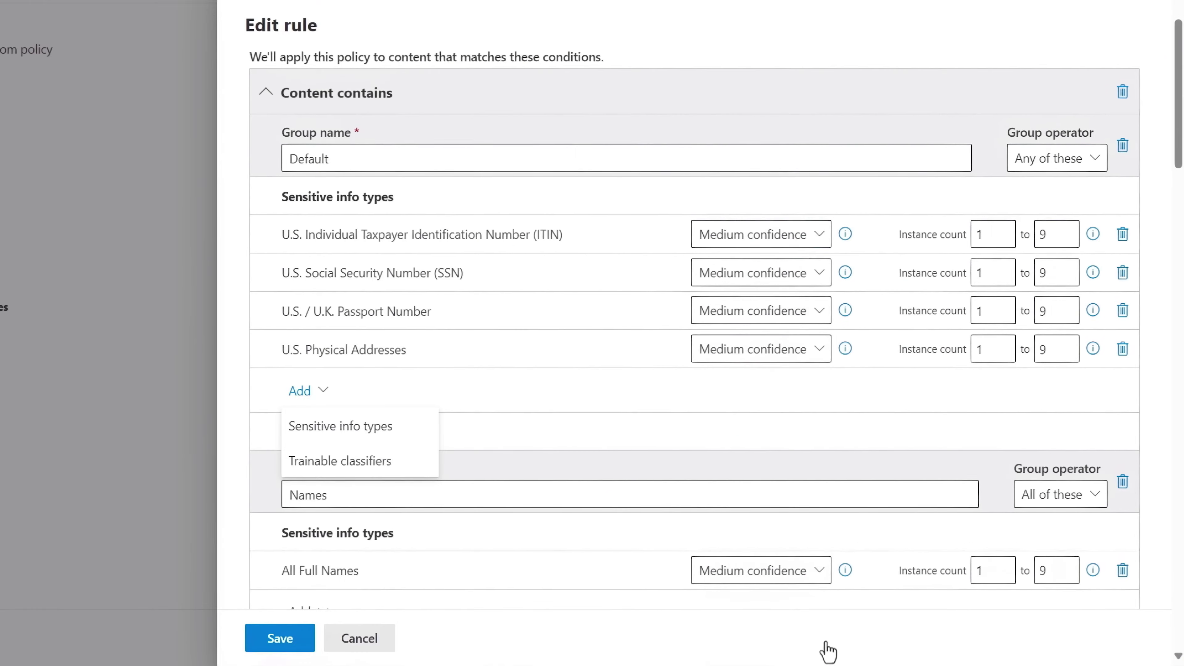
- Browse the list of trainable classifiers available for the Default condition group
click(320, 471)
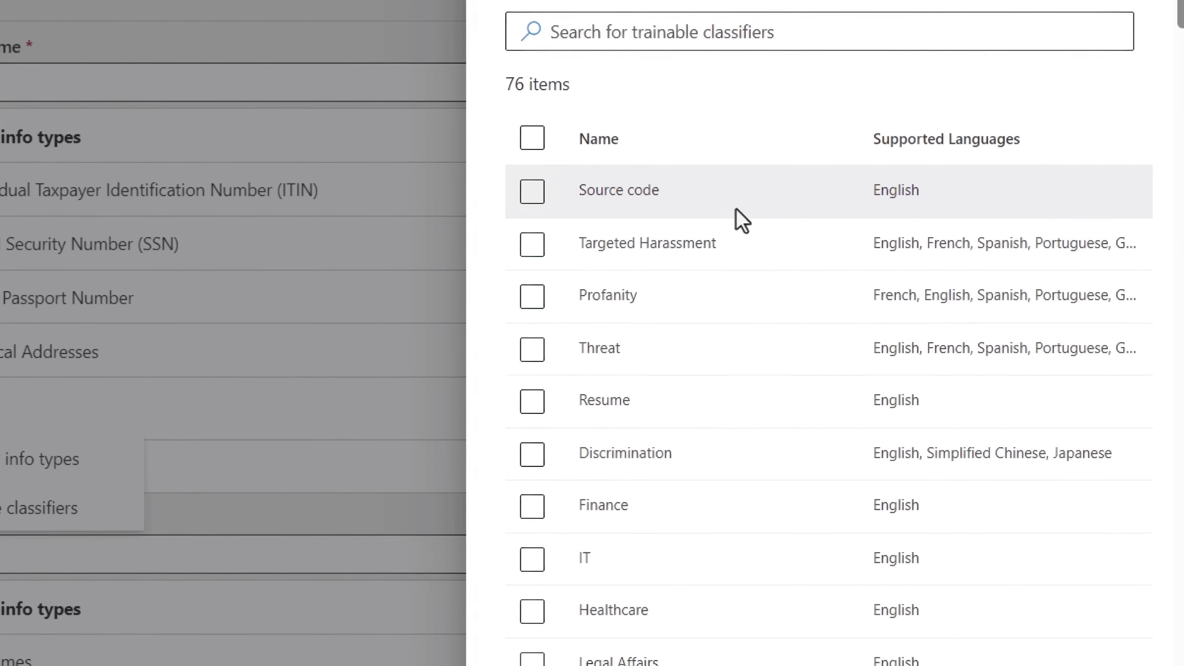
click(741, 215)
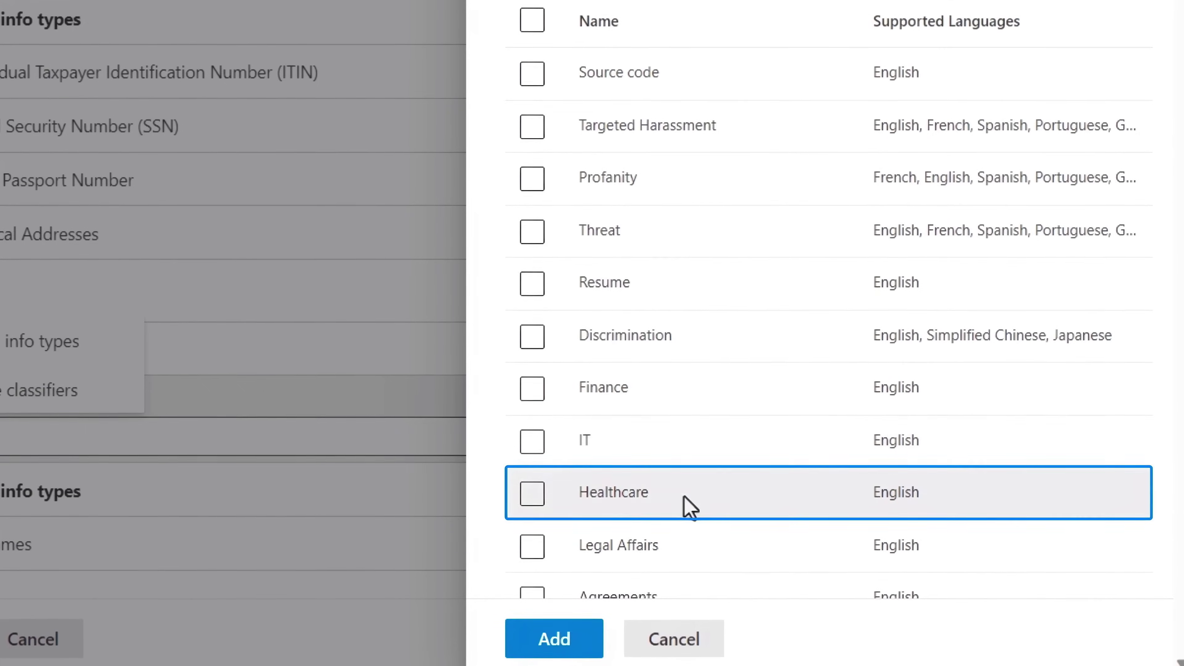
scroll(684, 501, down, 5)
click(697, 366)
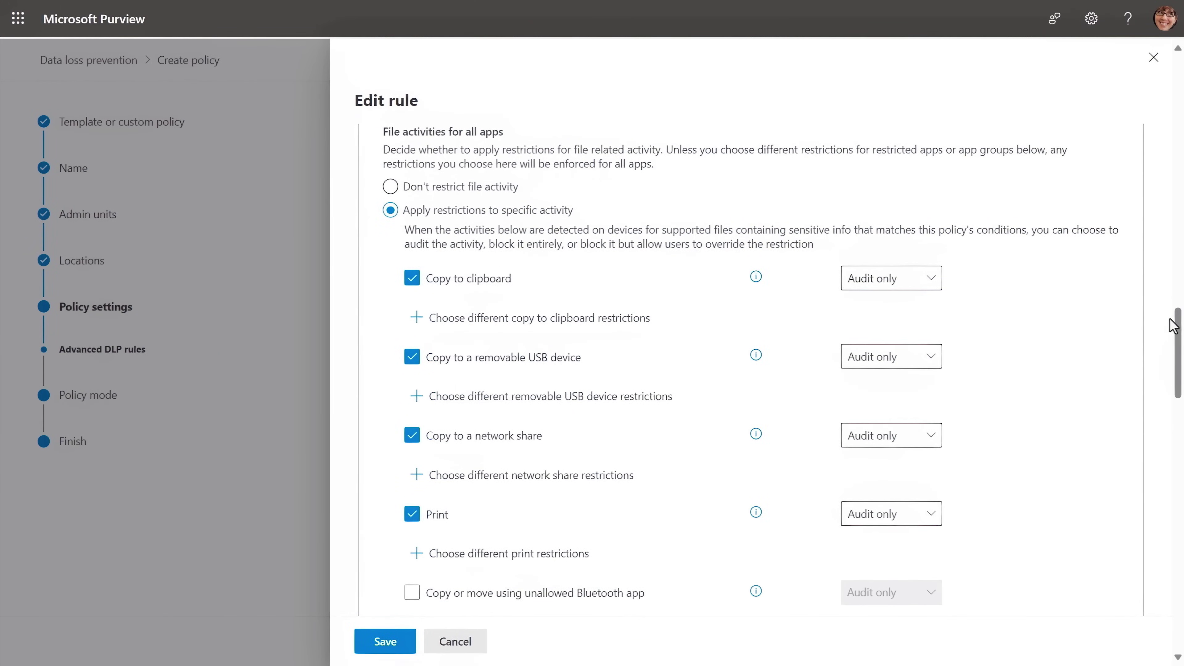
- Change the Copy to clipboard restriction from Audit only to Block
click(927, 279)
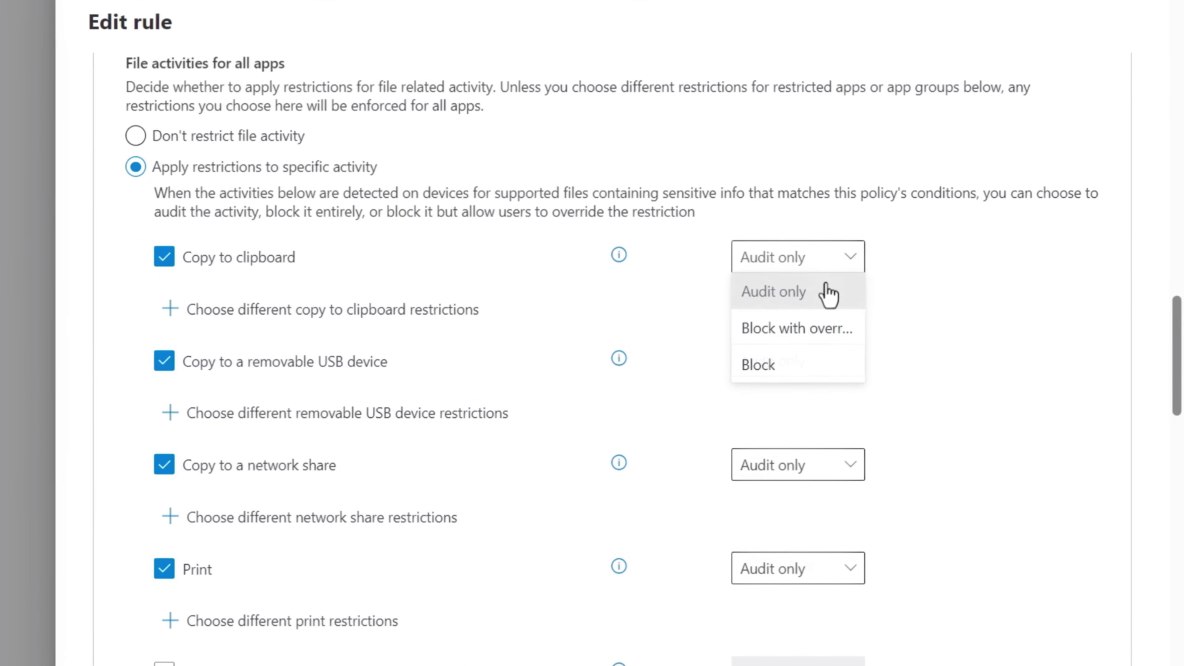
click(811, 365)
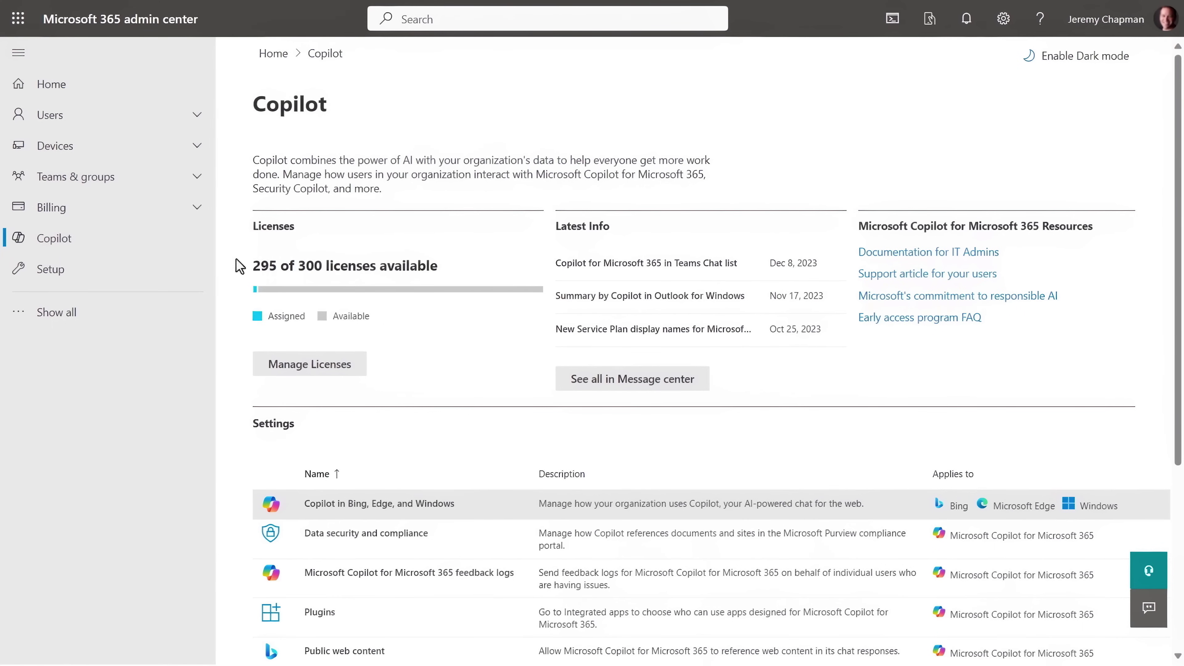
- Review the Copilot in Bing/Edge/Windows, data security and compliance, and feedback logs settings
click(166, 239)
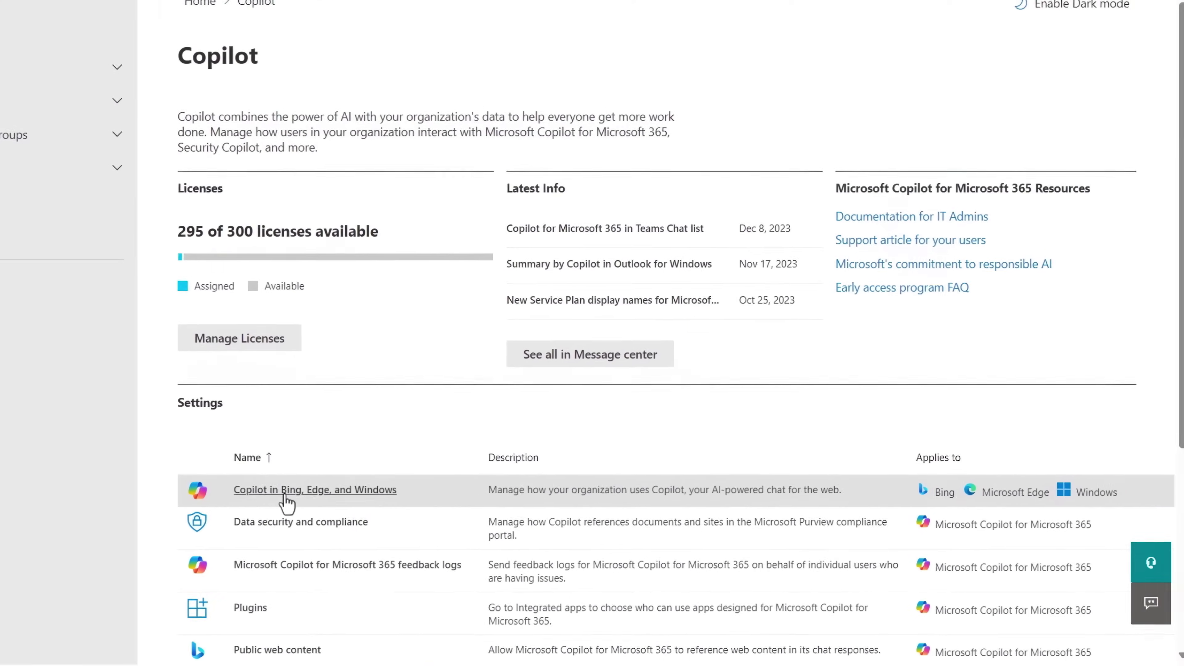
click(285, 493)
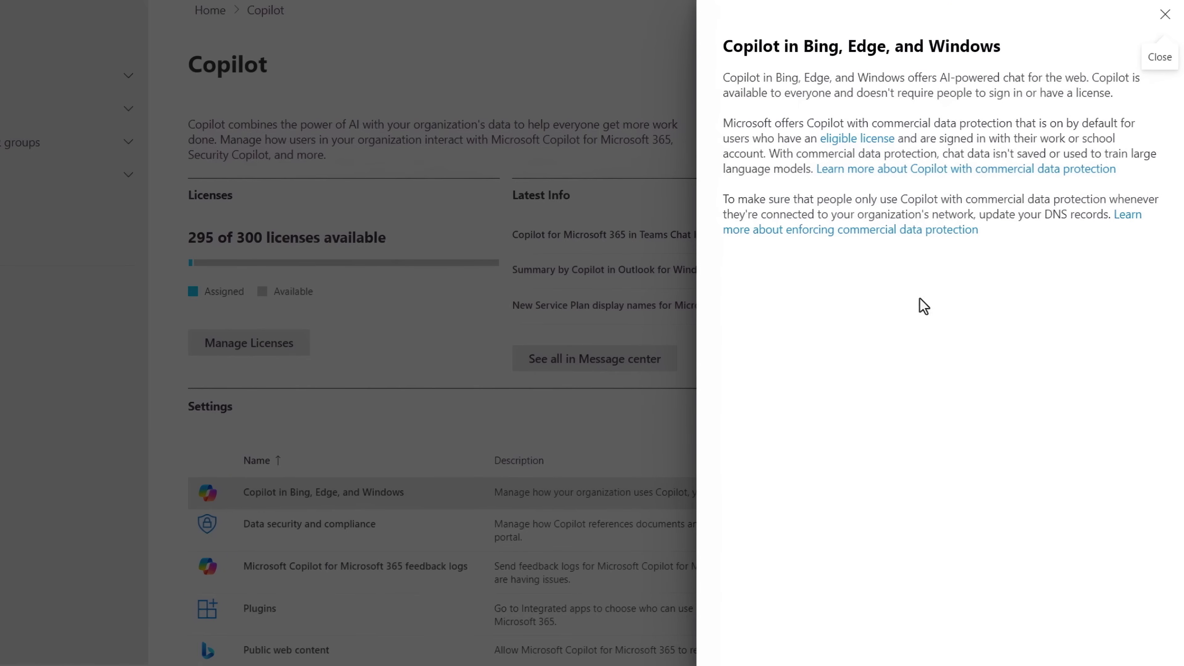
click(1165, 14)
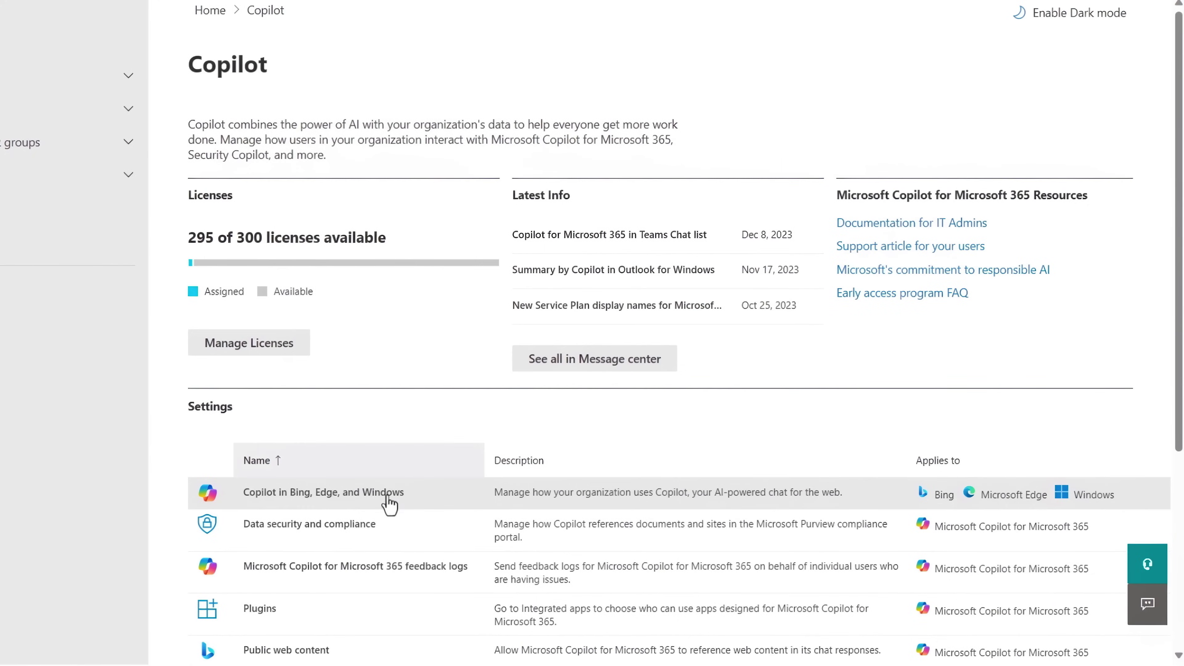
click(363, 525)
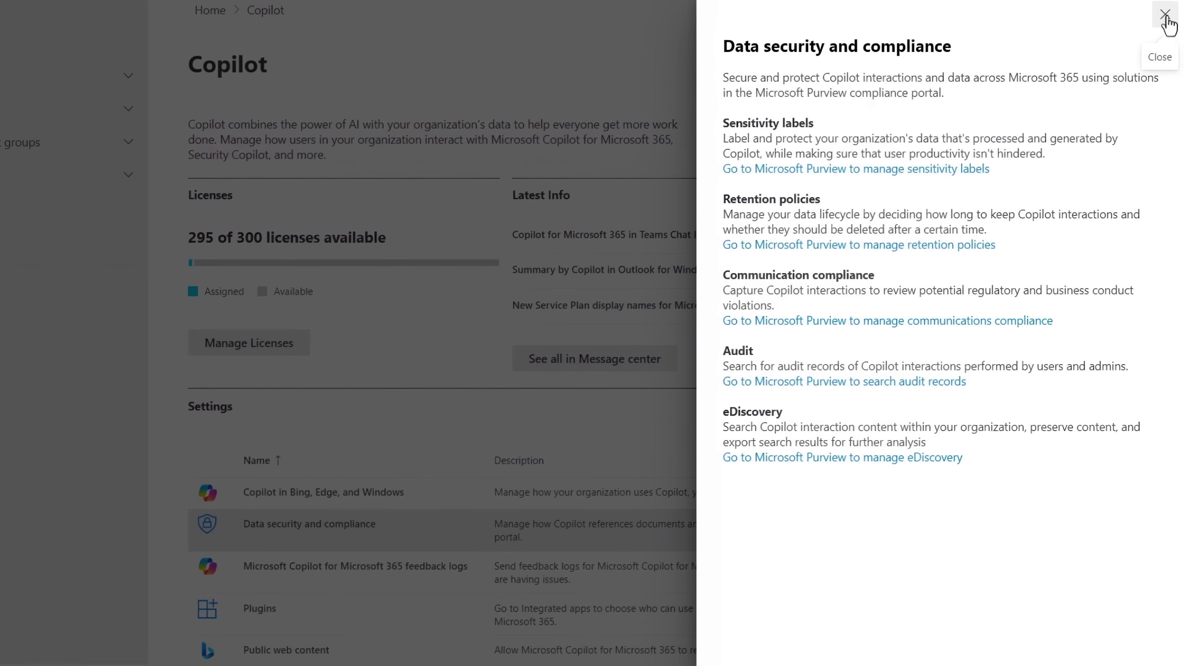
click(1165, 14)
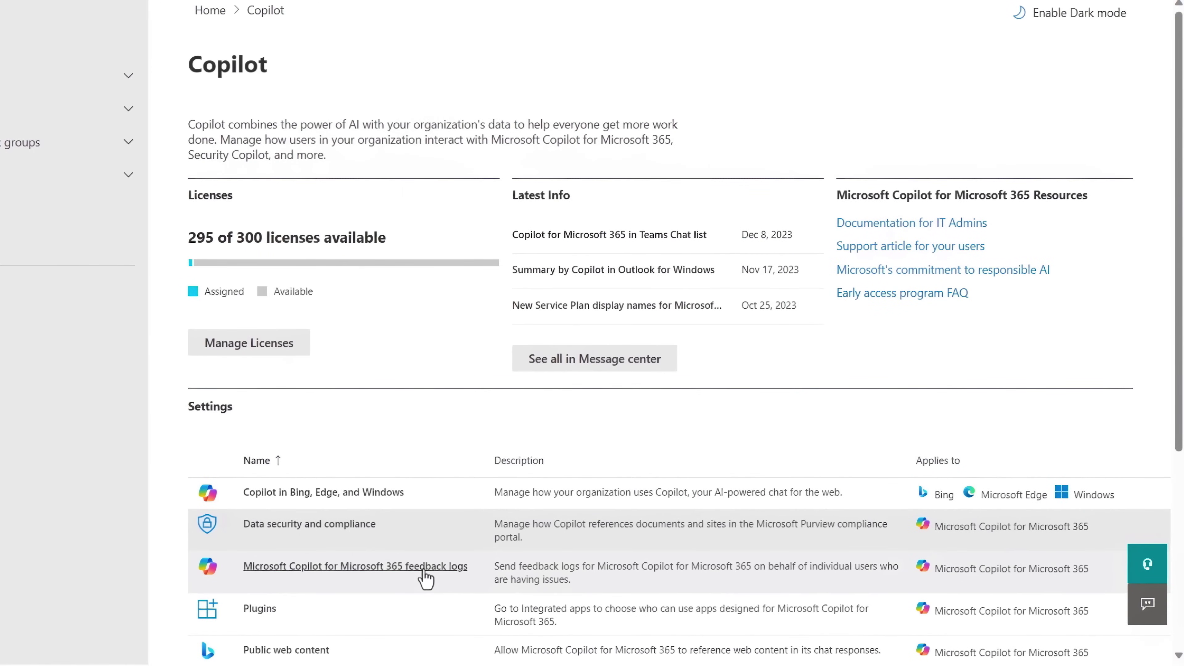
click(425, 567)
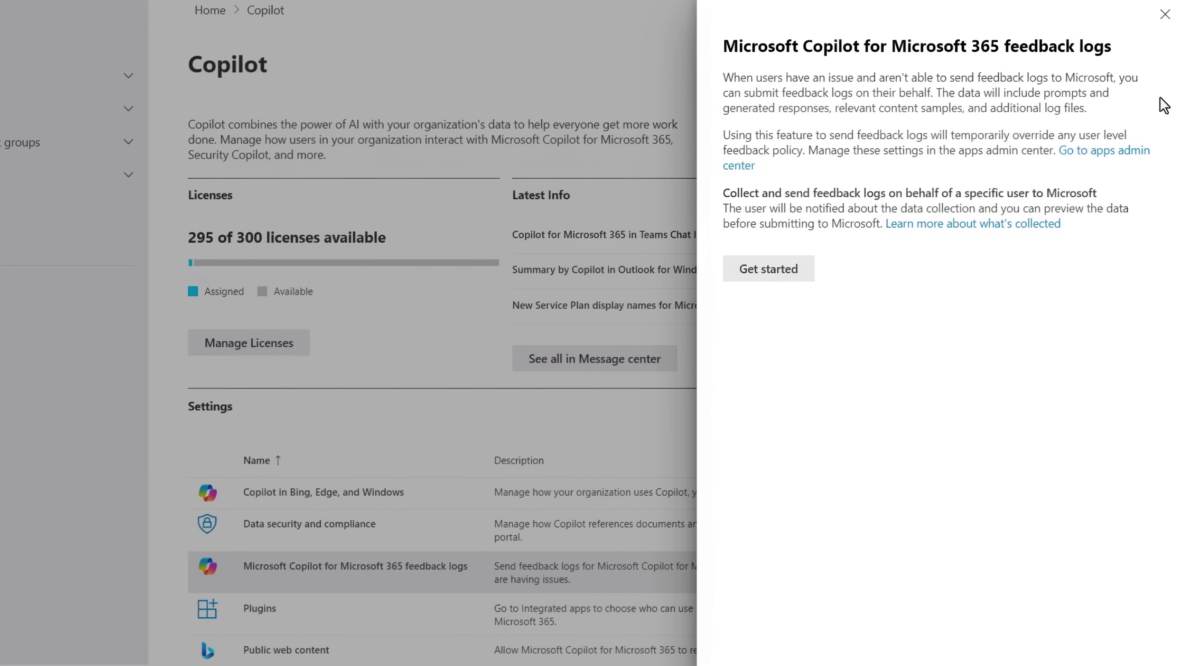
click(1162, 19)
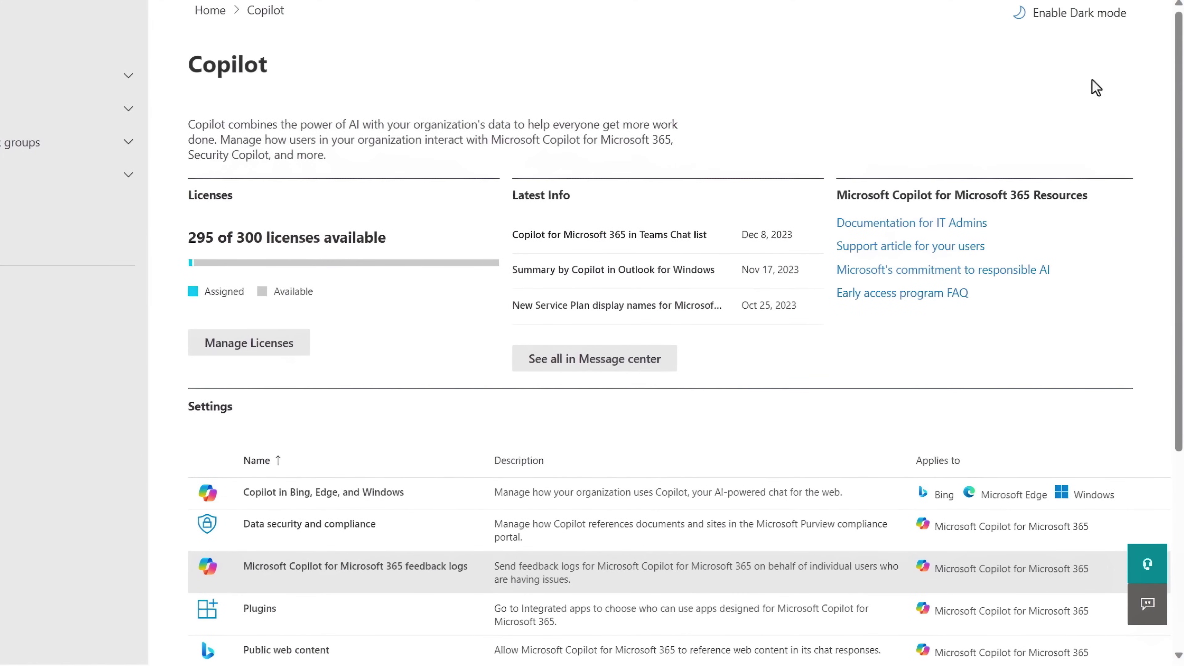
- Keep app installation open to all users for plugins and review the public web content setting
click(259, 608)
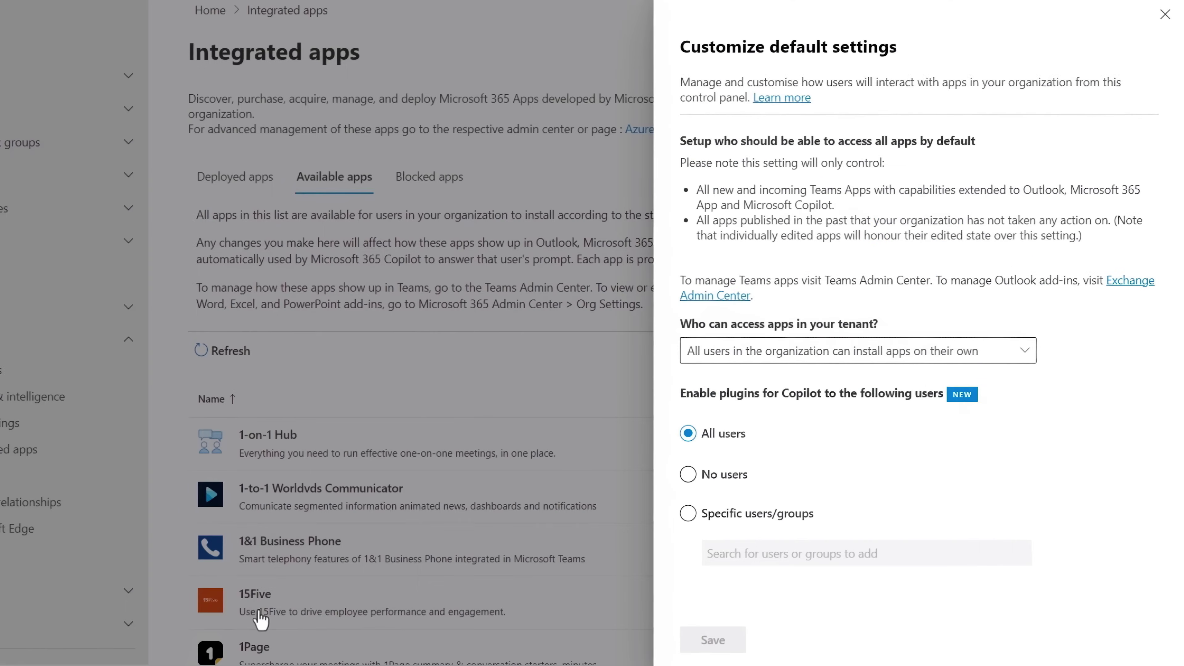
click(870, 368)
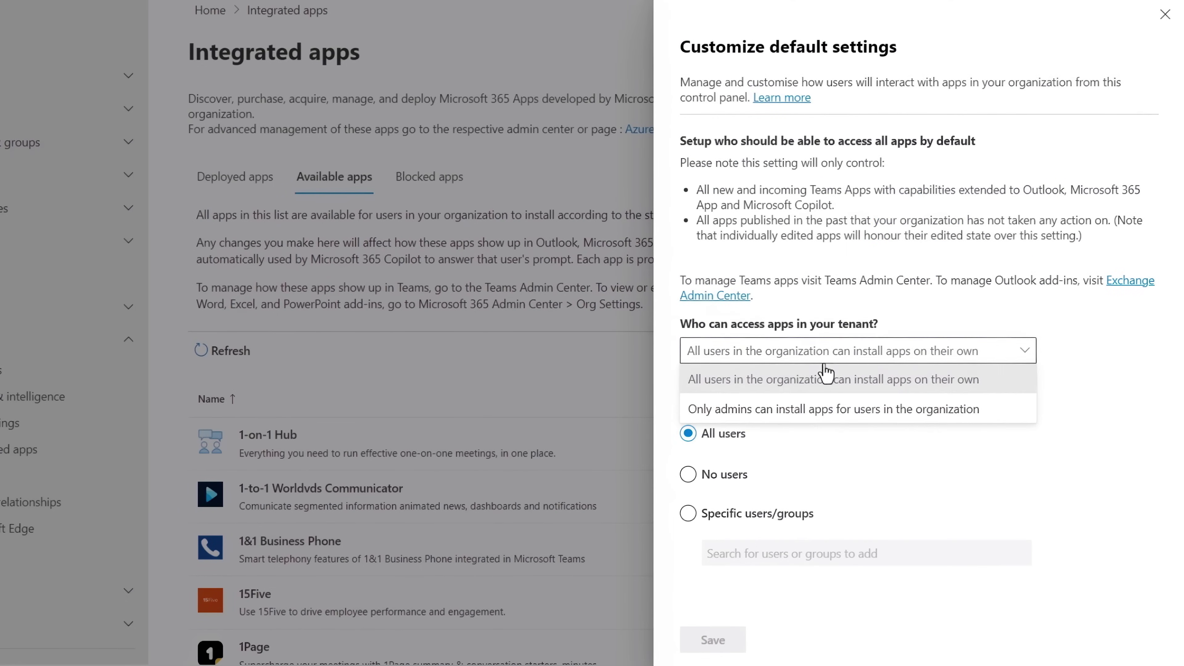
click(759, 375)
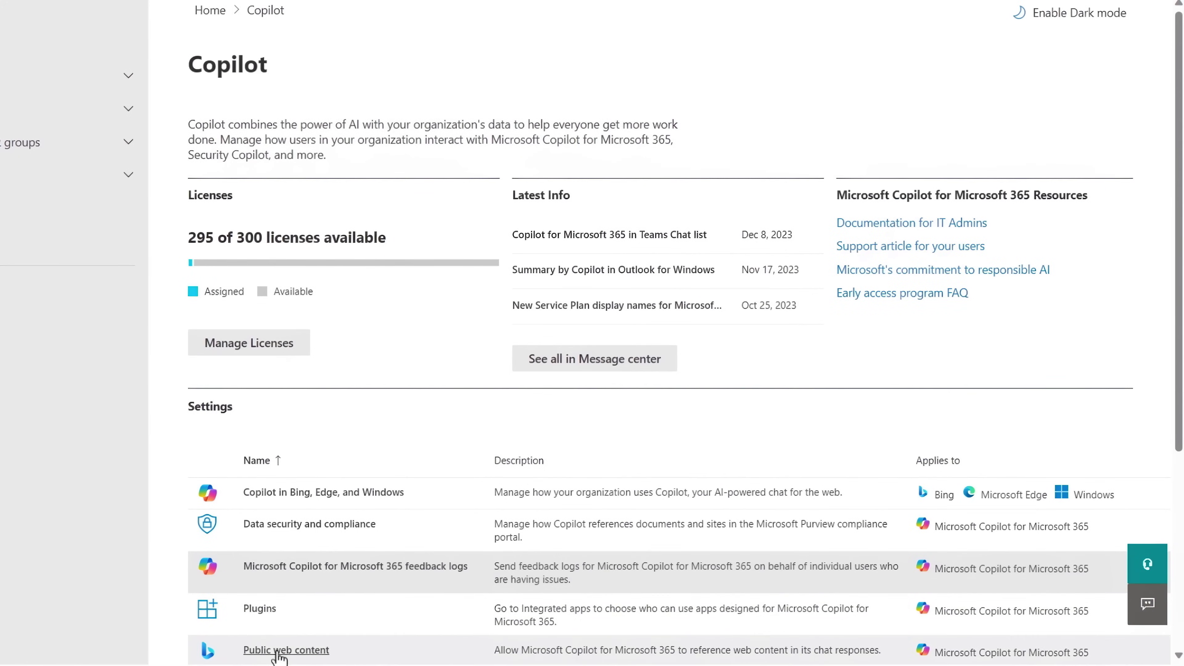
click(285, 651)
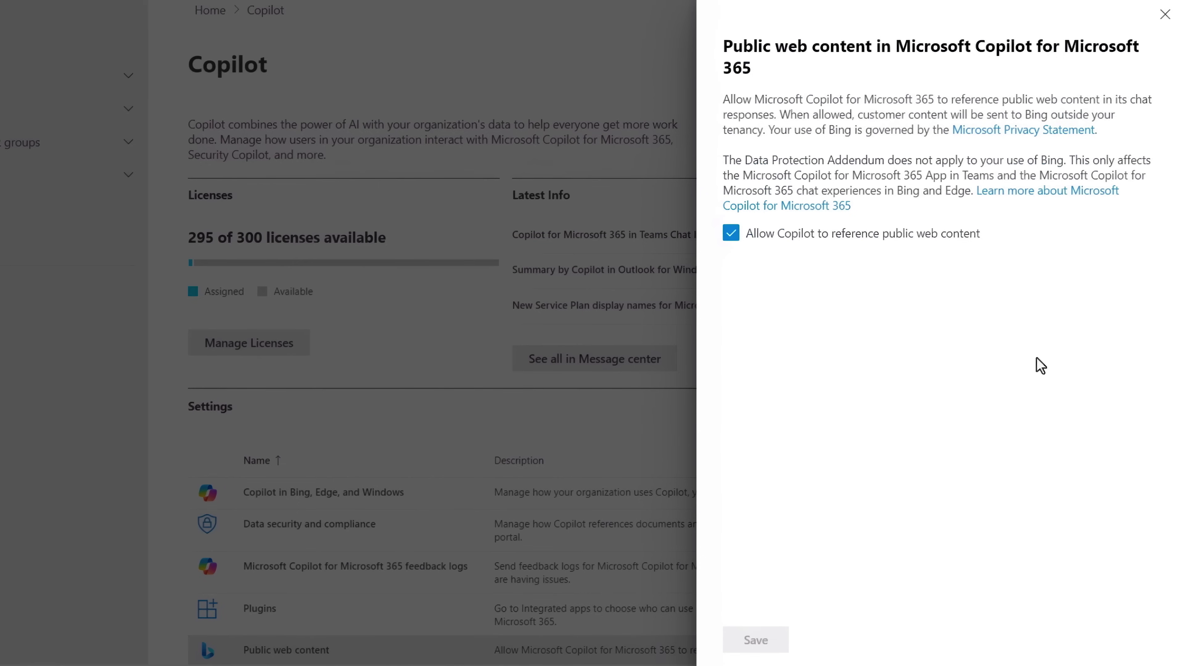
click(1165, 16)
scroll(872, 389, down, 2)
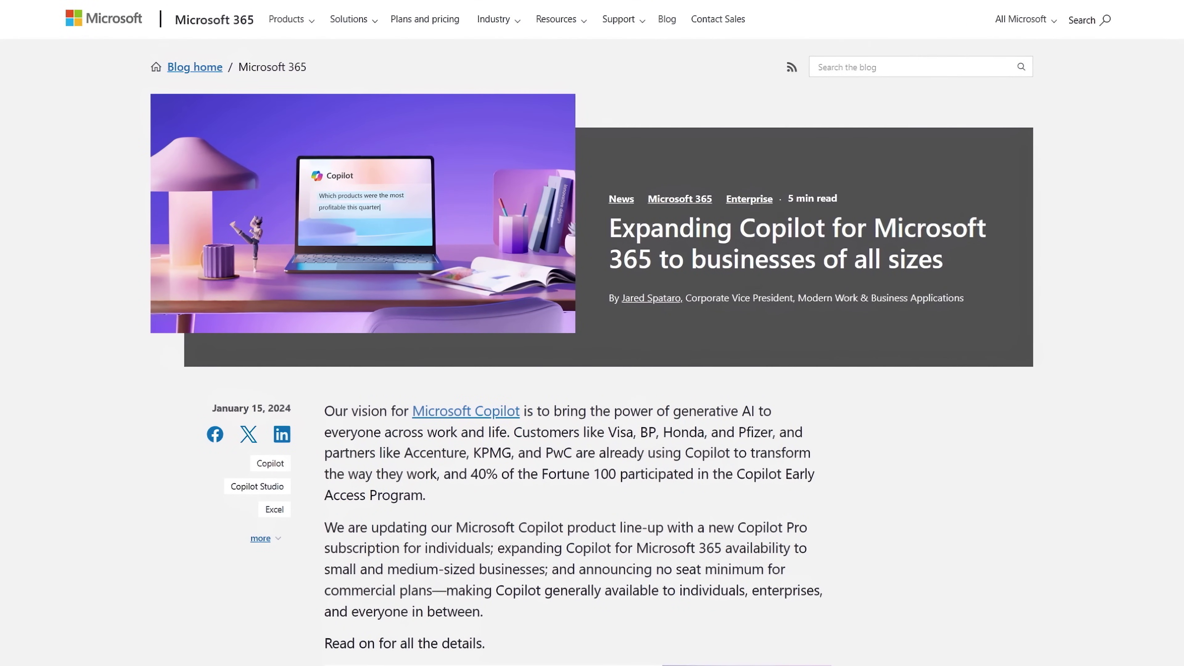
- Scroll the Copilot expansion blog post past the comparison table to 'No seat minimum'
scroll(592, 333, down, 20)
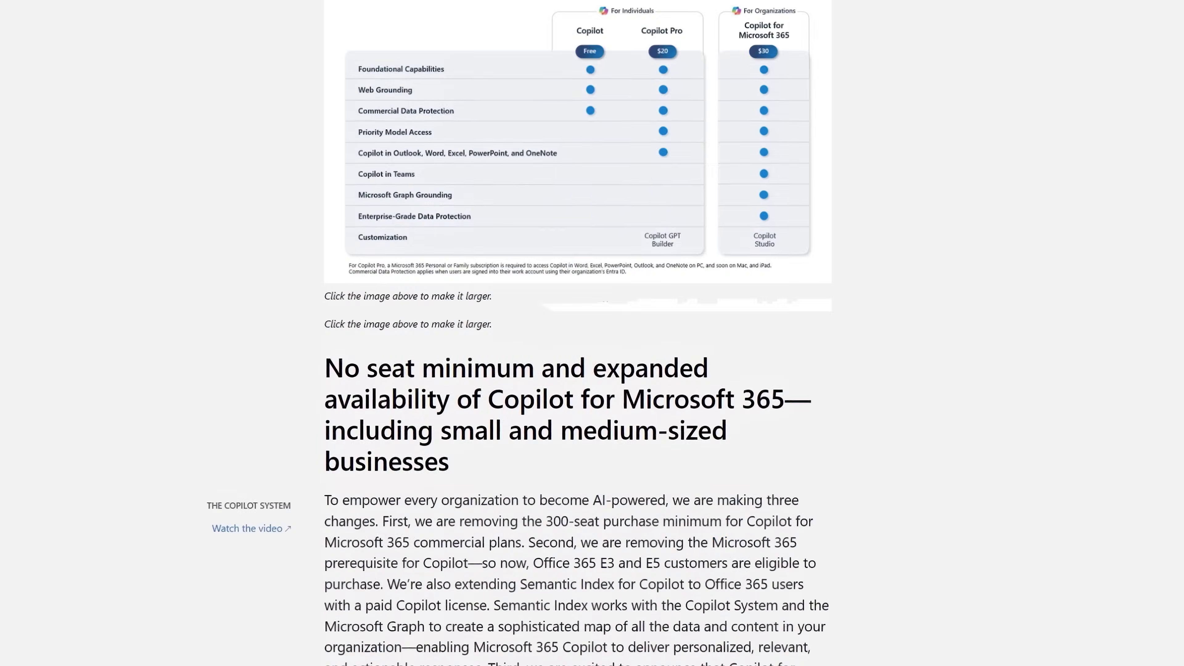
scroll(592, 333, down, 5)
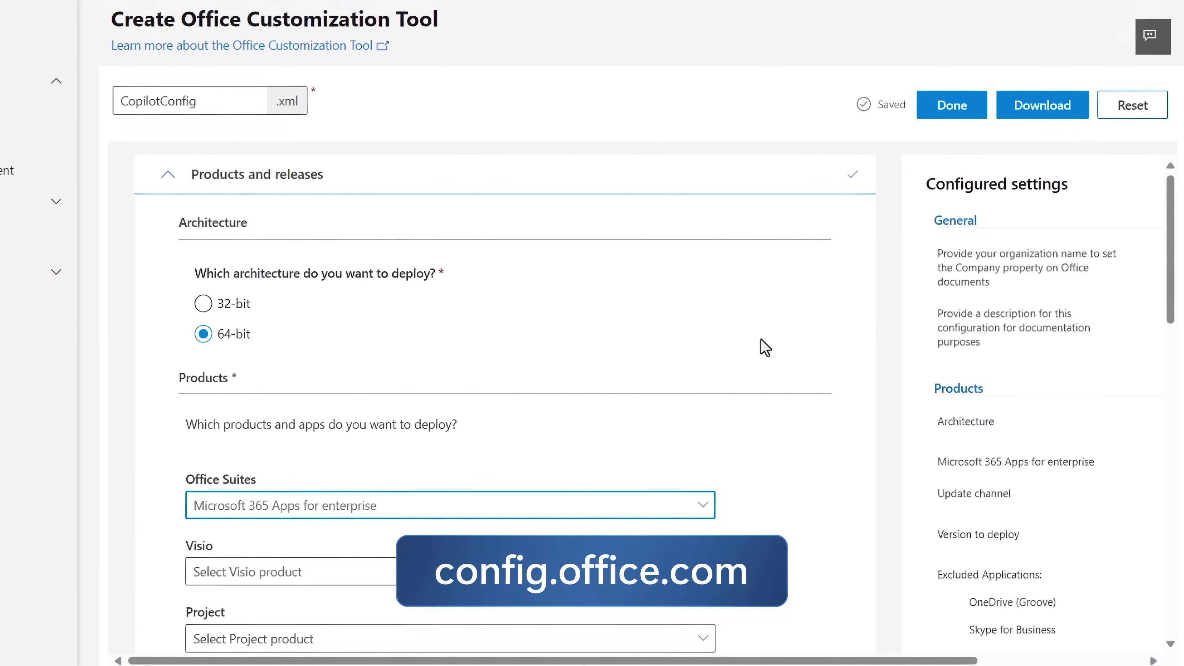
- Scroll CopilotConfig down to Update channel and list the available channel options
scroll(785, 459, down, 5)
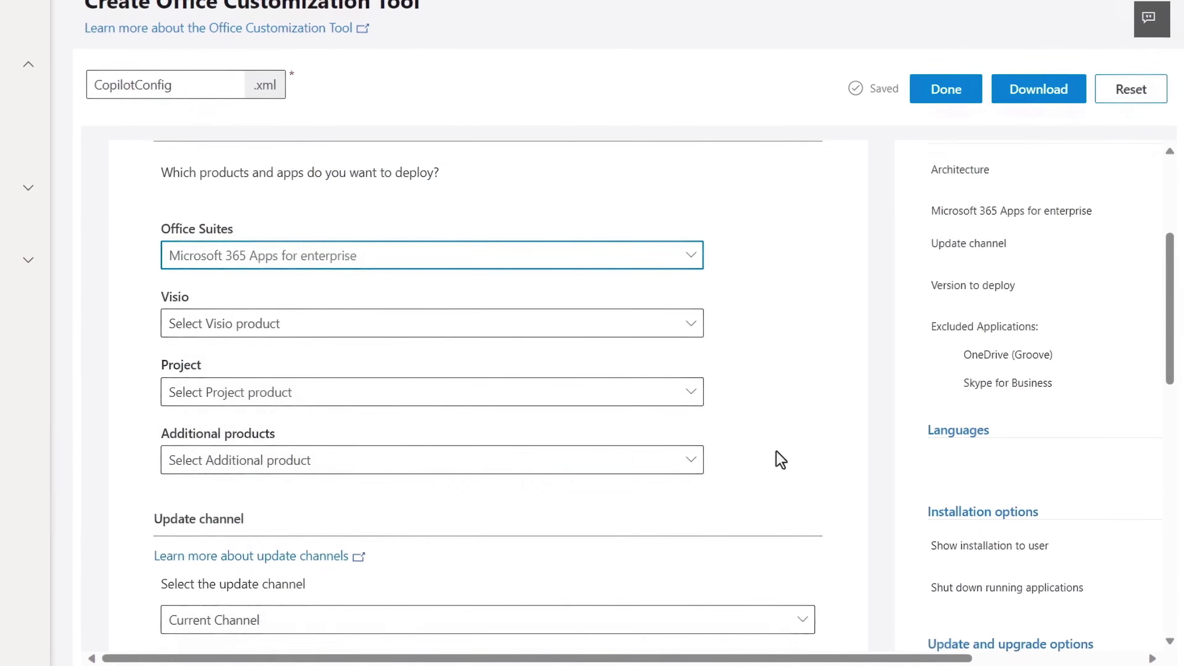
click(720, 543)
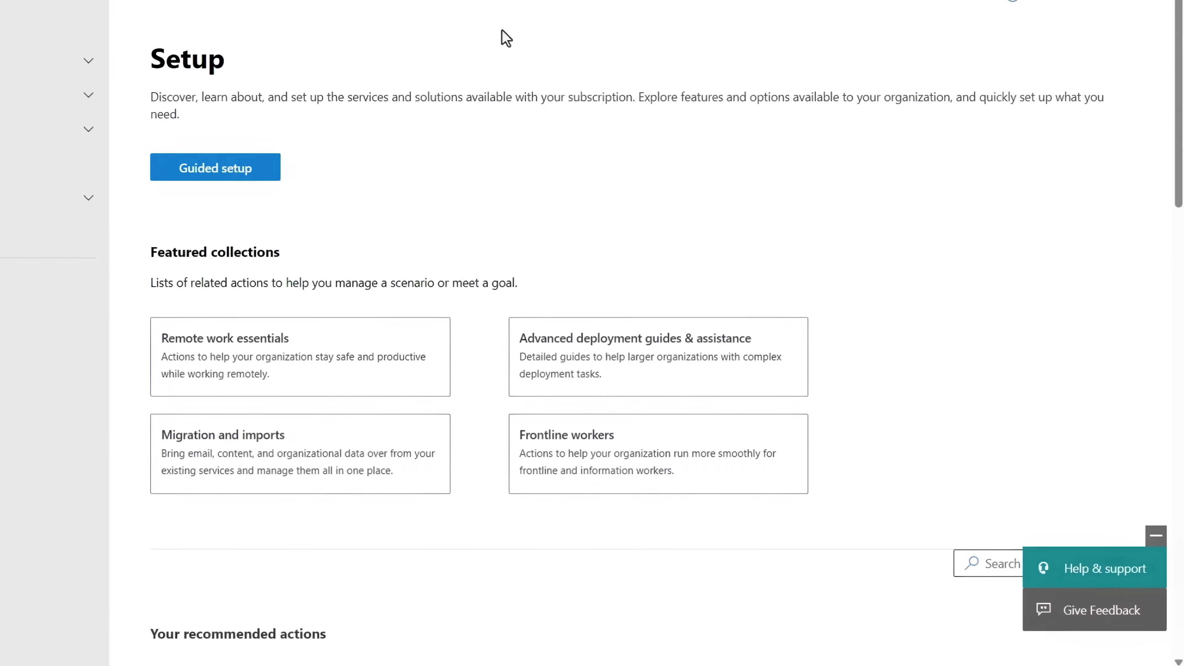
- Launch the 'Get ready for Microsoft Copilot' setup guide and move past the readiness prerequisites
scroll(487, 22, down, 20)
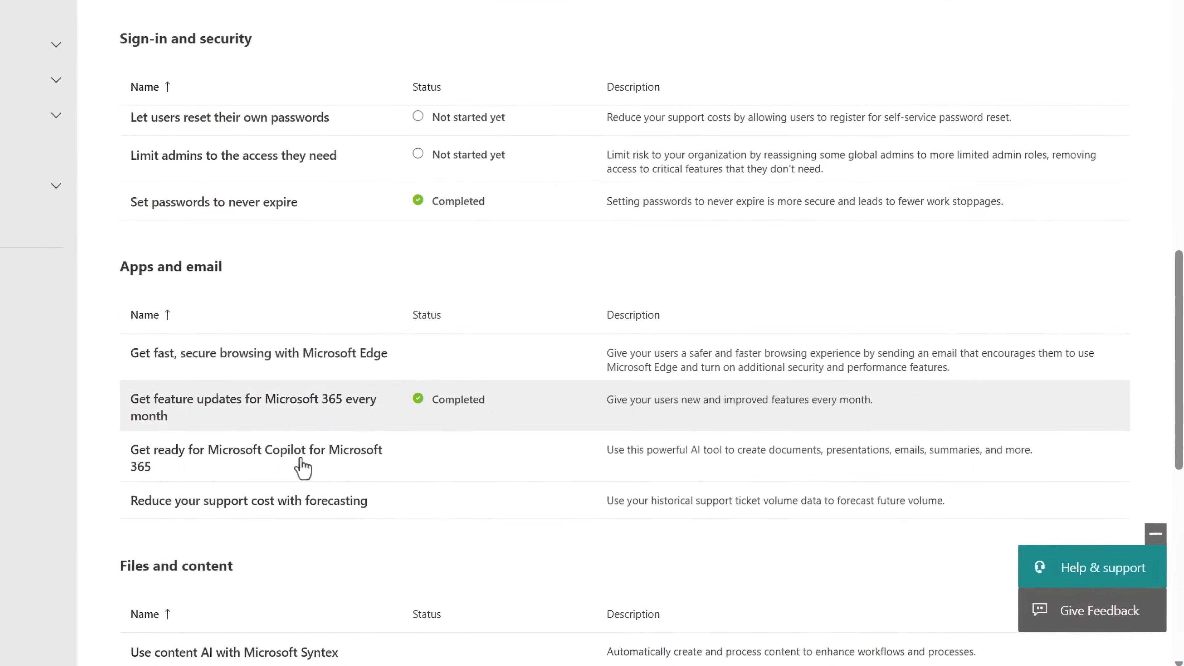
click(301, 464)
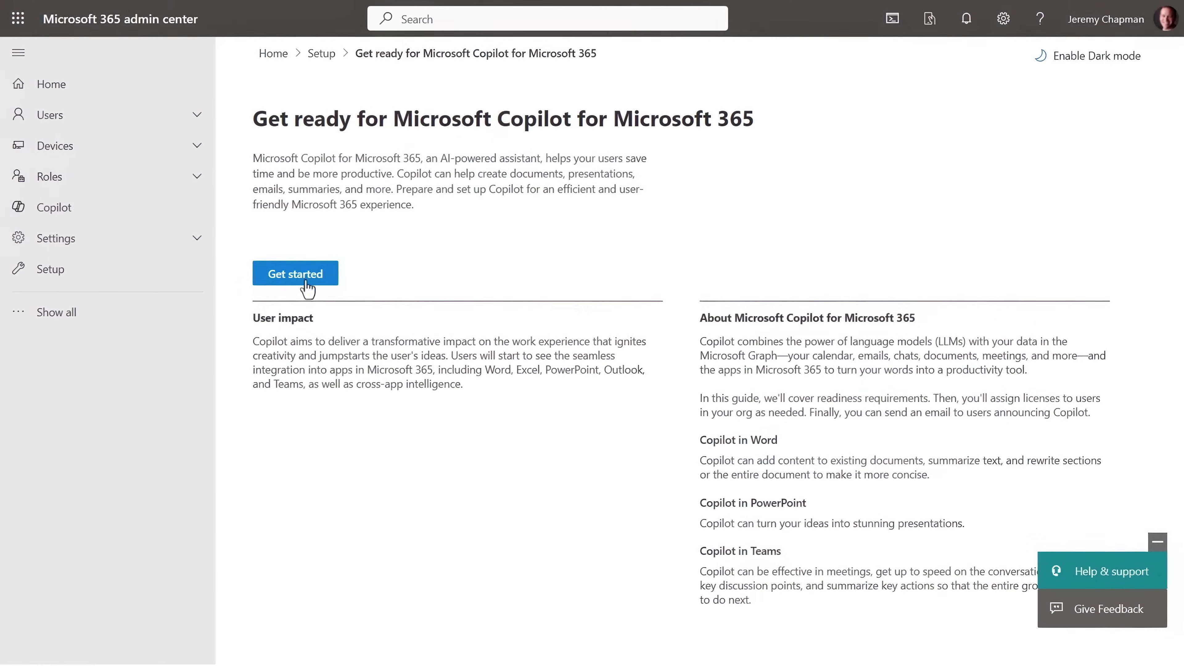
click(295, 275)
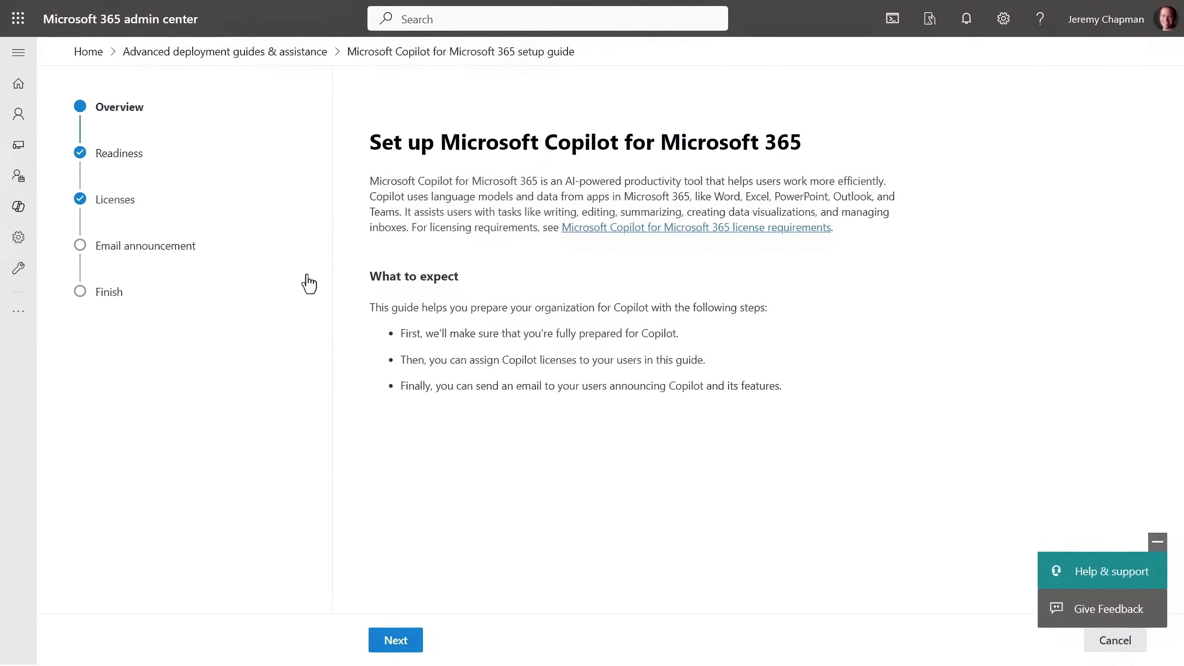
click(381, 642)
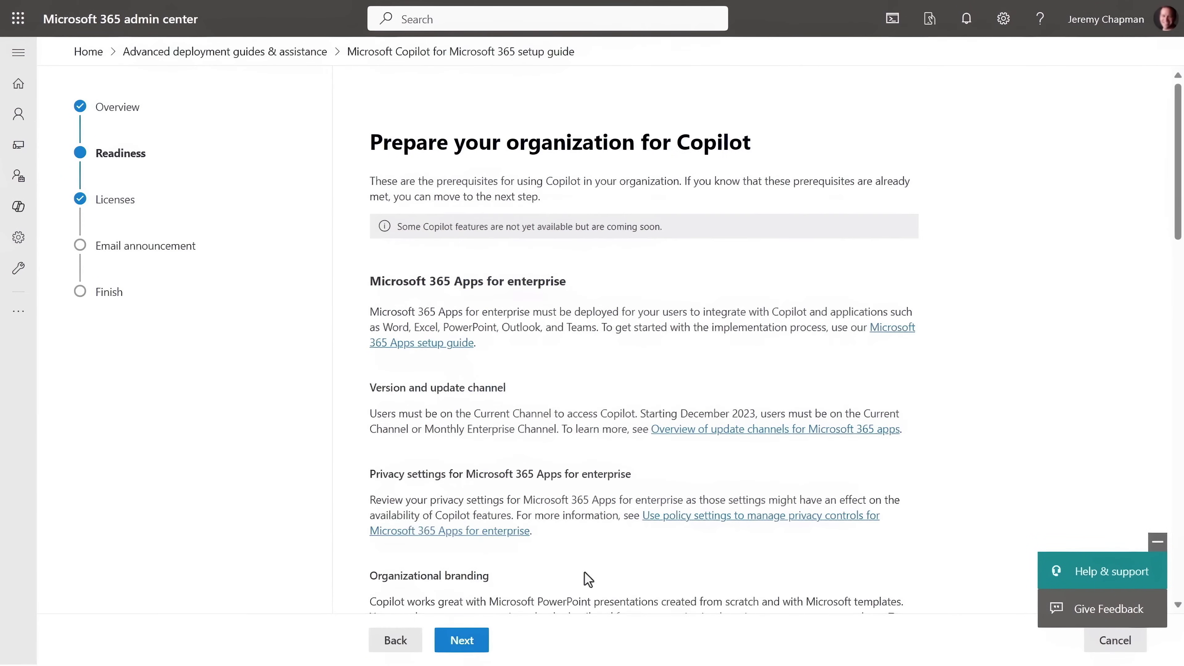
scroll(587, 579, down, 10)
scroll(588, 579, down, 7)
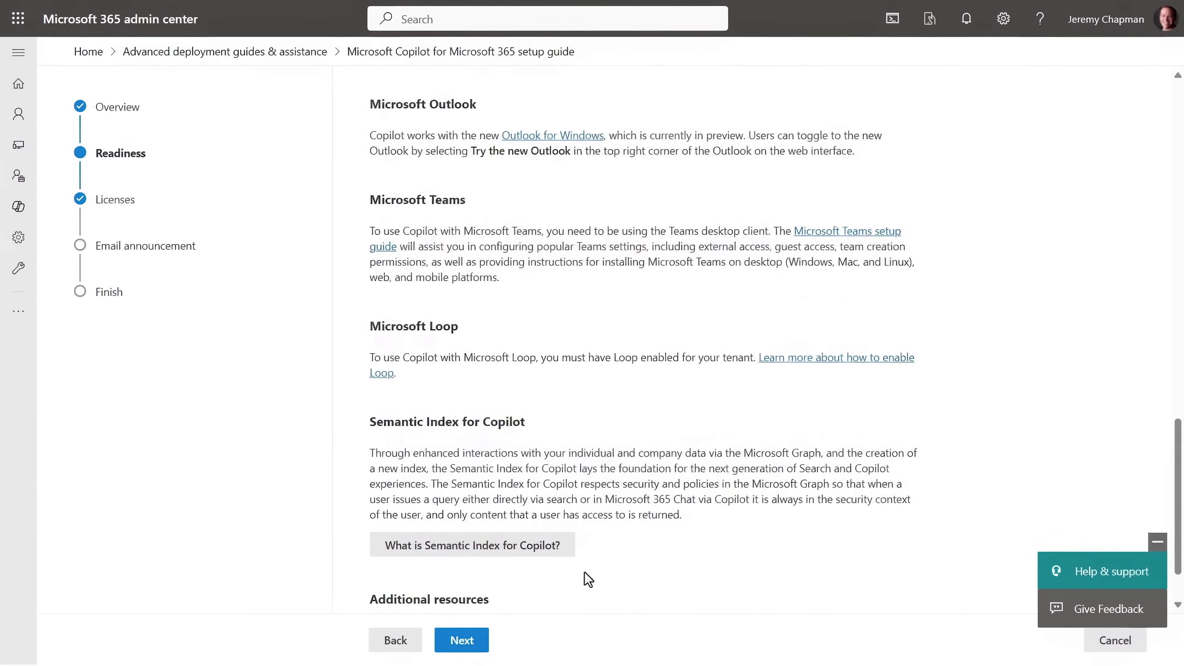
scroll(585, 575, up, 20)
click(466, 641)
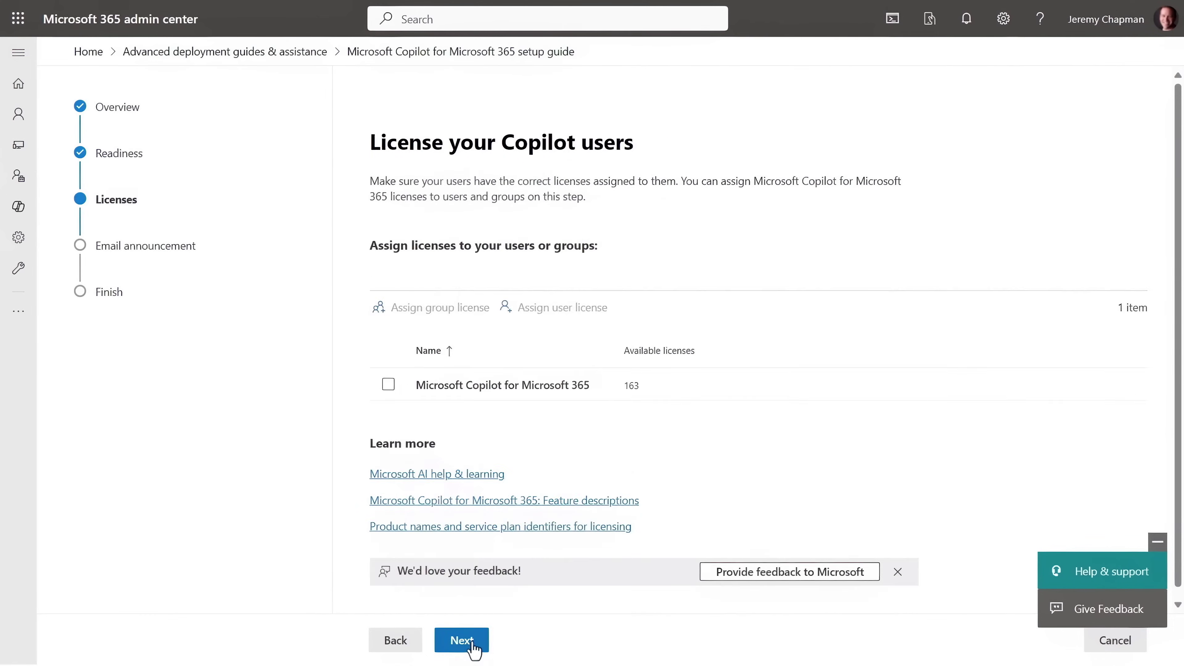
- Assign the Microsoft Copilot for Microsoft 365 license to the All Users group
click(388, 385)
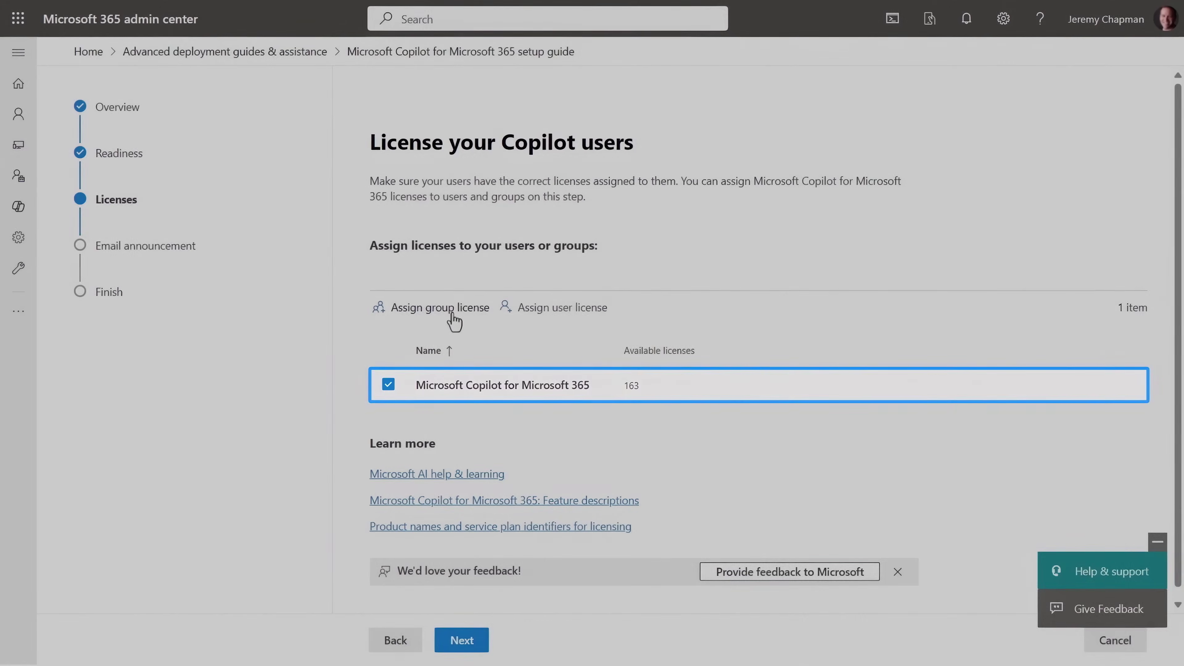
click(443, 309)
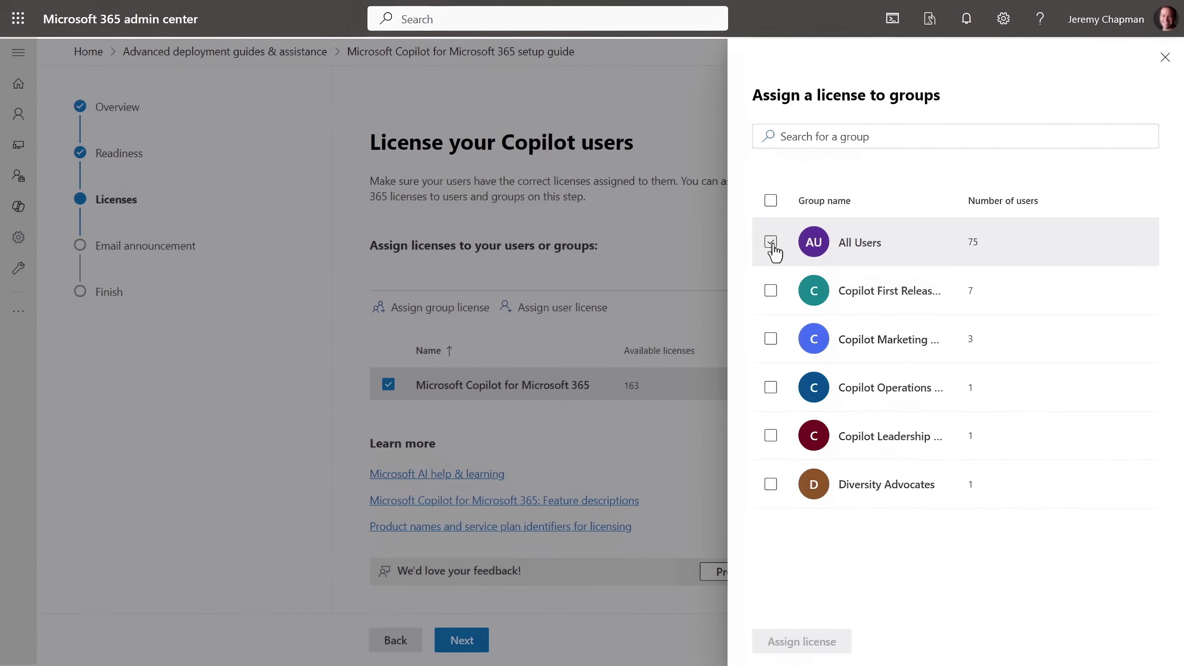
click(771, 243)
click(809, 638)
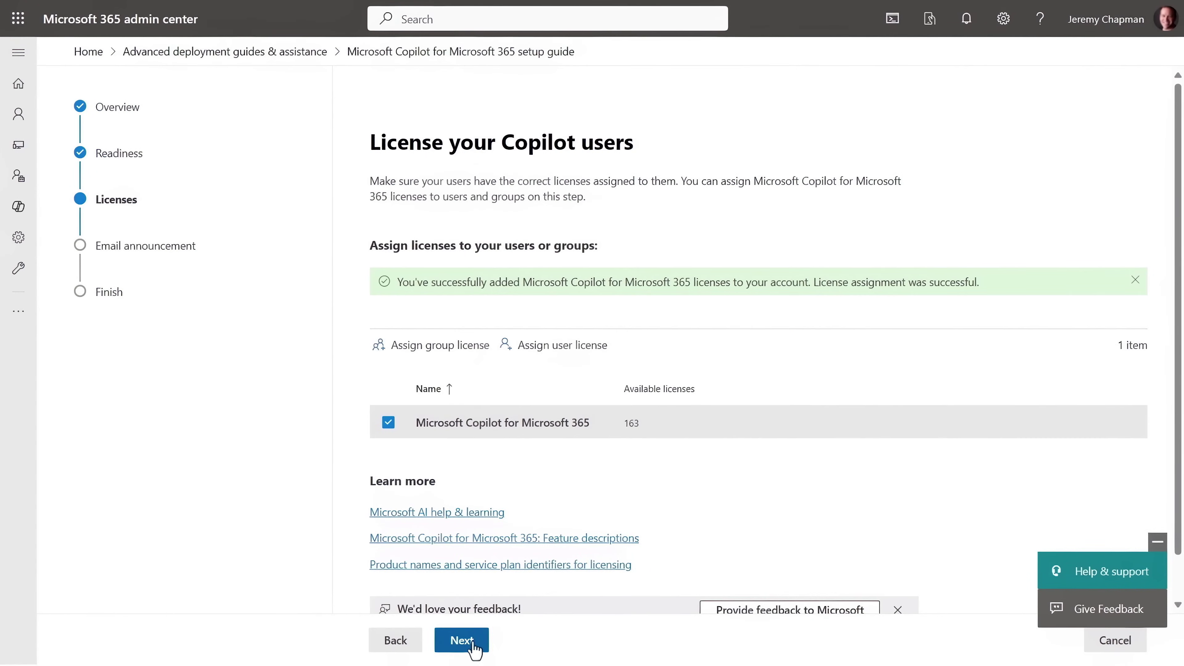
- Skip past the email announcement step to reach the guide's Finish step
click(461, 640)
scroll(718, 403, down, 5)
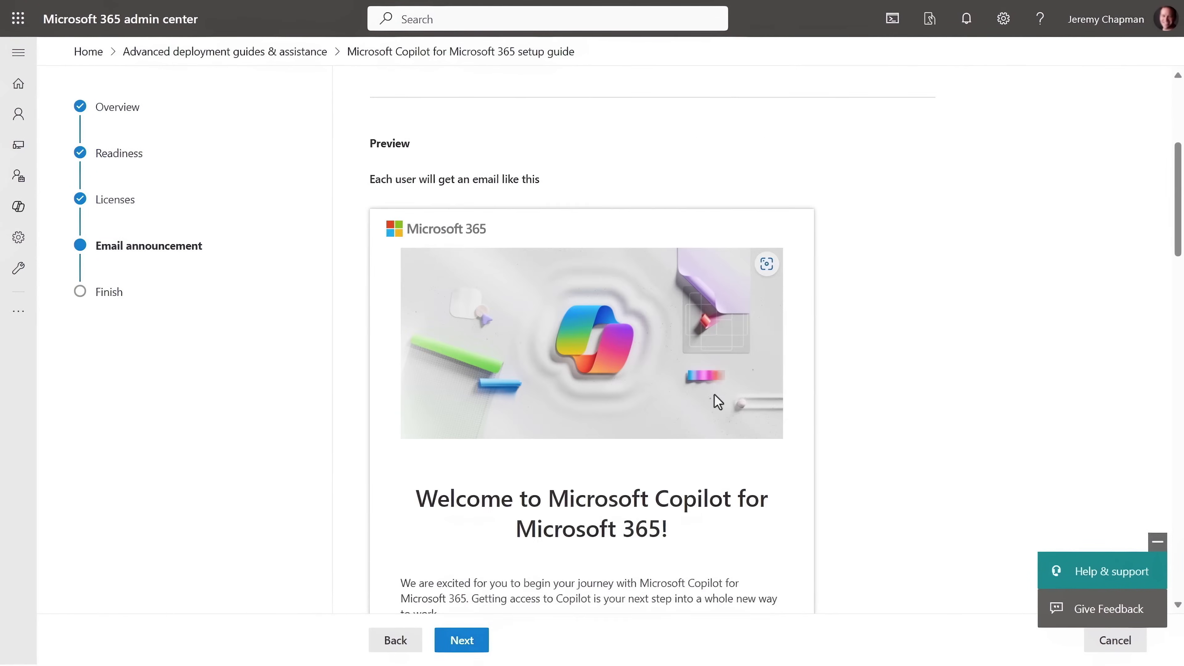
scroll(714, 393, up, 5)
click(461, 641)
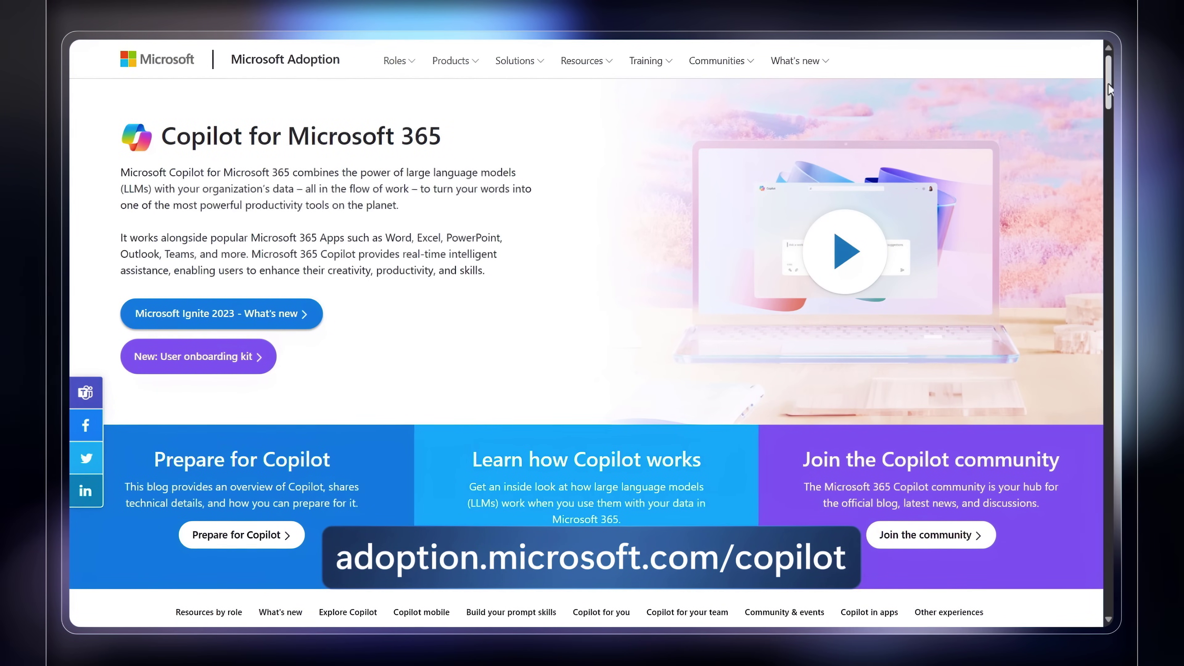
- Scroll the Copilot adoption page down to the Resources by role section
drag(1108, 84, 1109, 140)
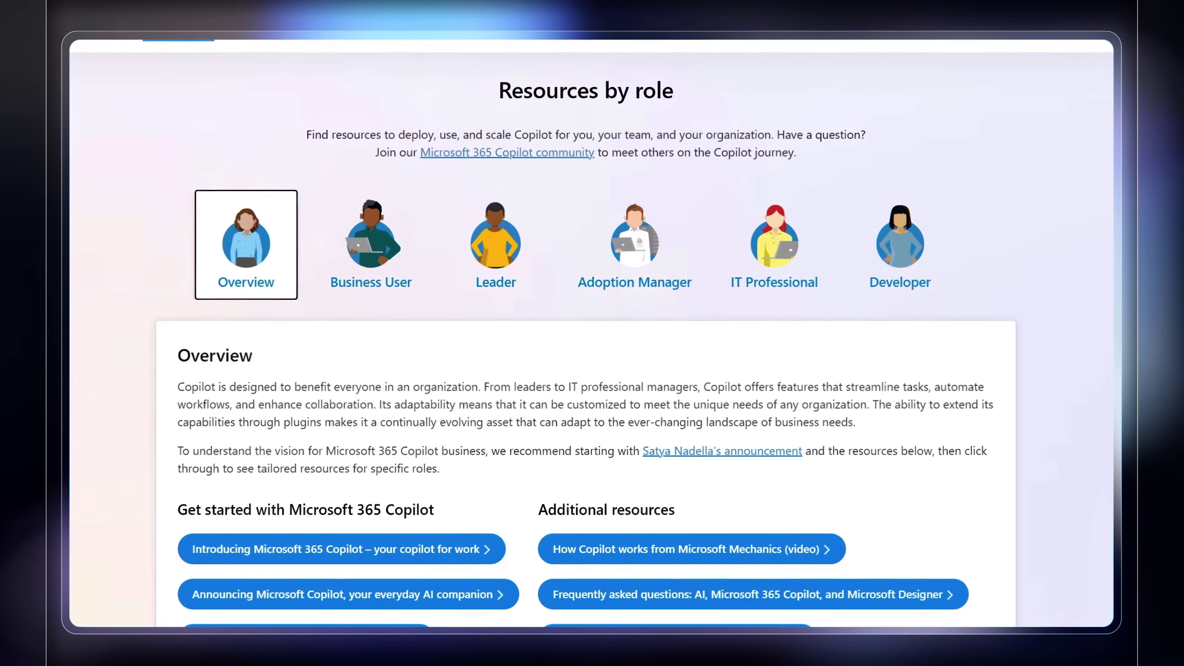